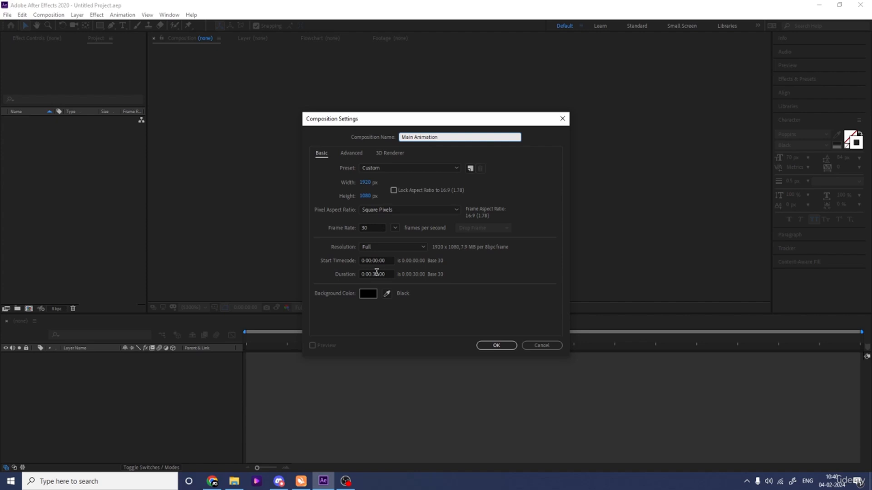
- Create the 1920 × 1080, 30 fps, 30-second composition "Main Animation" and show the Title/Action Safe overlay
click(497, 346)
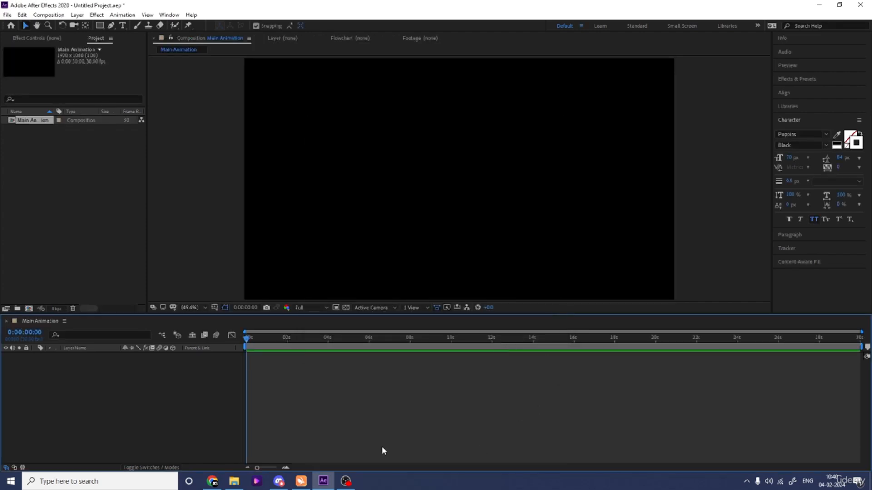
click(214, 308)
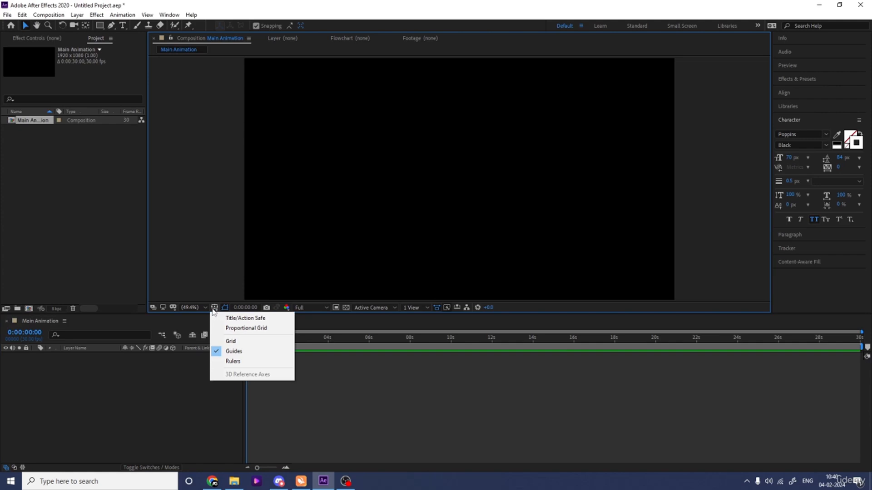
click(239, 319)
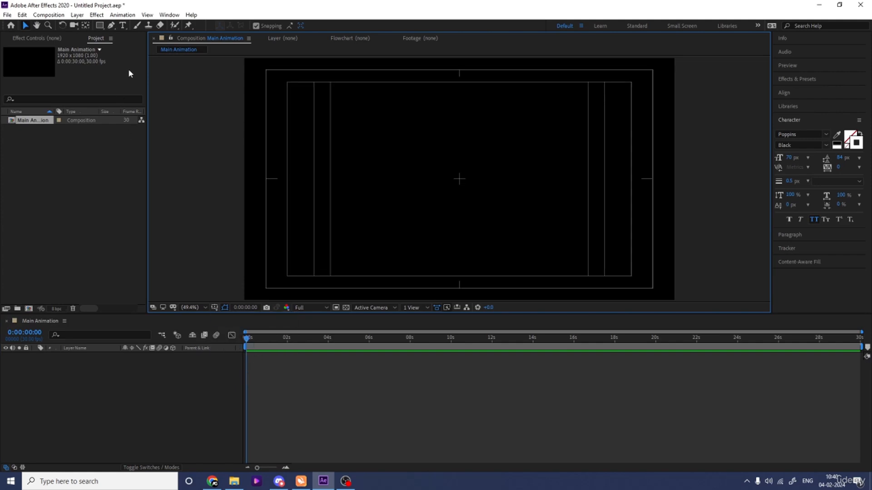
- Set the Type tool's font to Oswald SemiBold with a white fill and no stroke
click(122, 25)
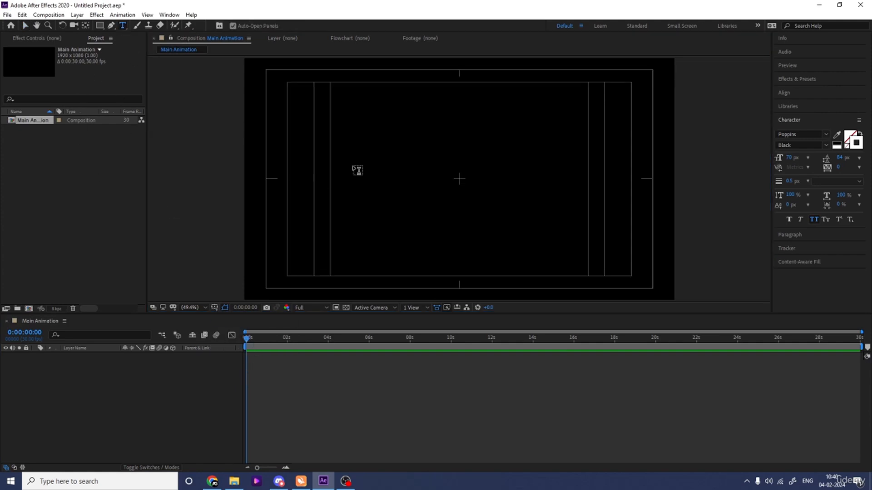
click(805, 135)
text(osw)
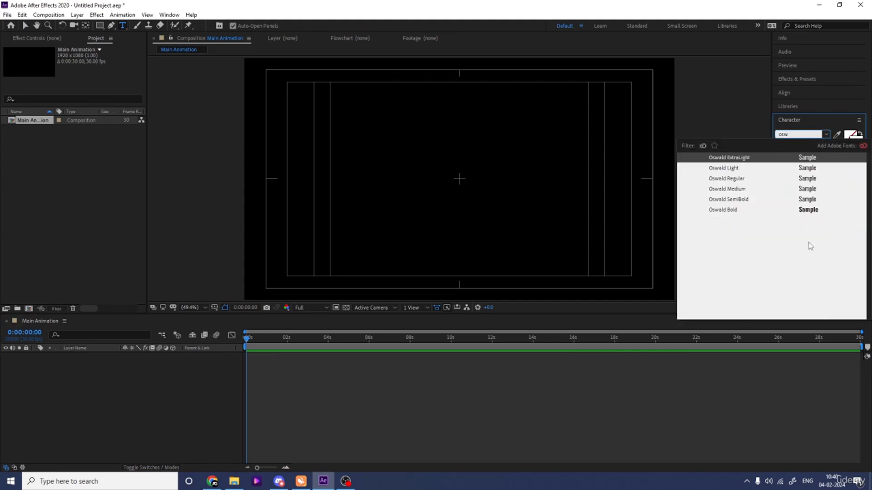
click(810, 202)
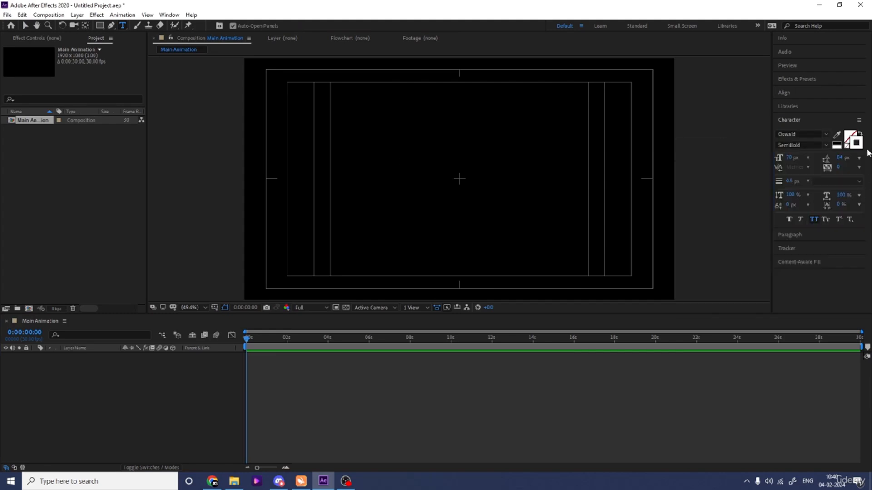
click(847, 145)
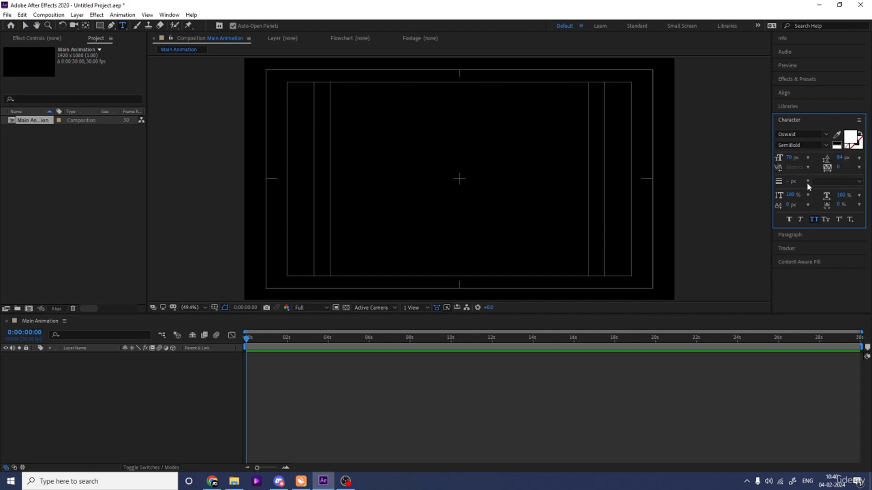
- Add a text layer reading "MOTION DESIGNS" near the middle of the composition
click(426, 177)
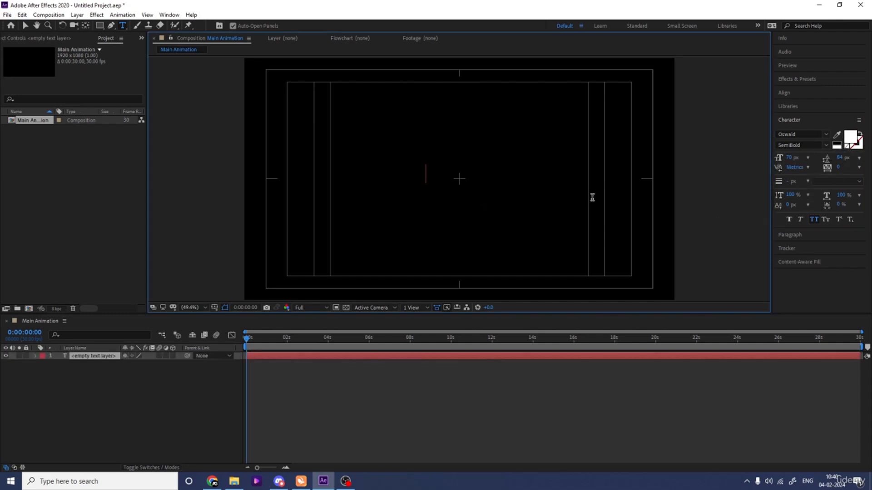
text(MOTION)
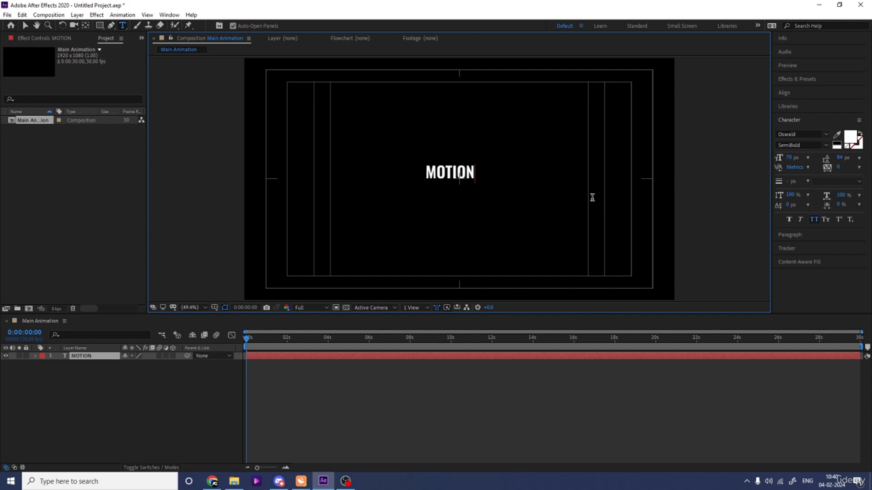
text( DESIGNS)
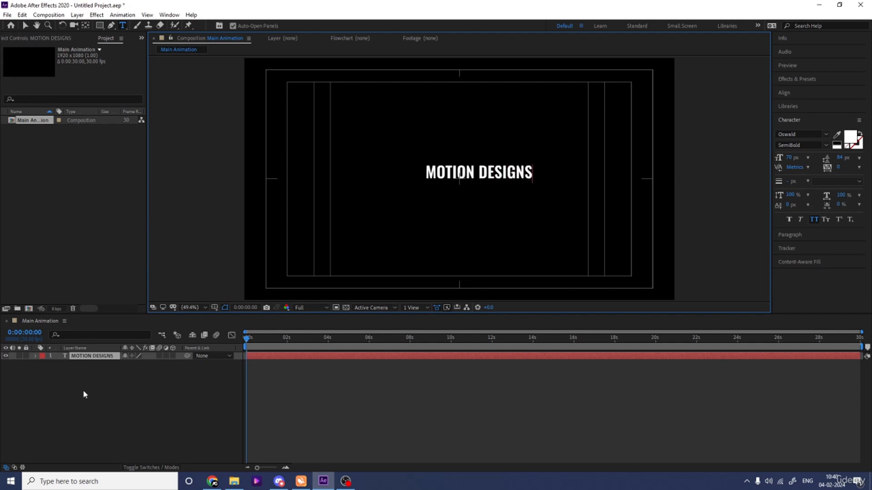
- Center the MOTION DESIGNS layer's anchor point in its content and align the text horizontally and vertically to the composition's center
click(84, 359)
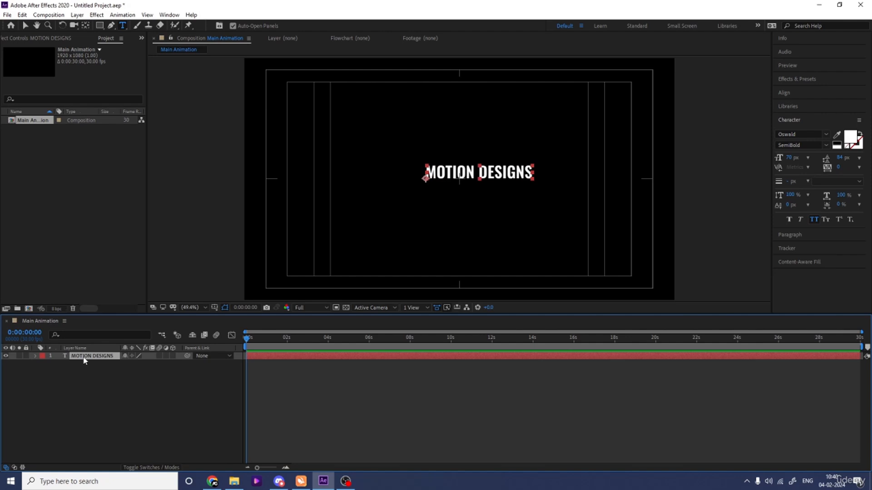
key(ctrl+alt+Home)
click(784, 95)
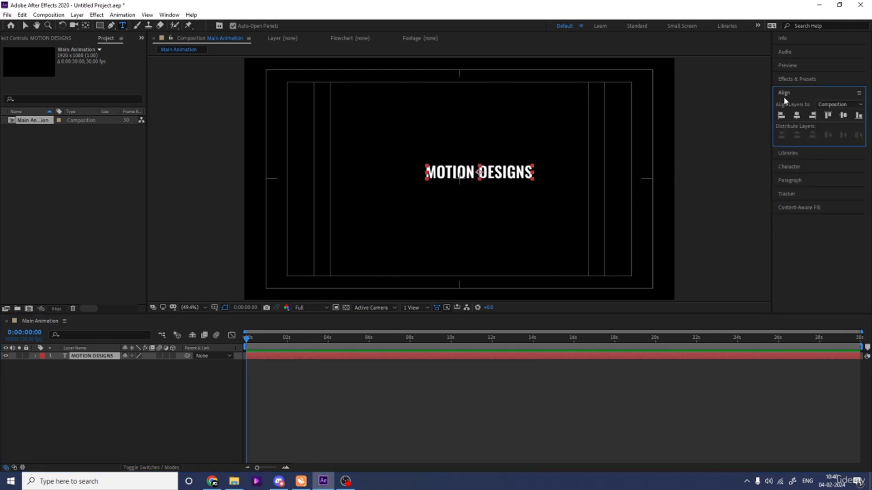
click(797, 117)
click(843, 116)
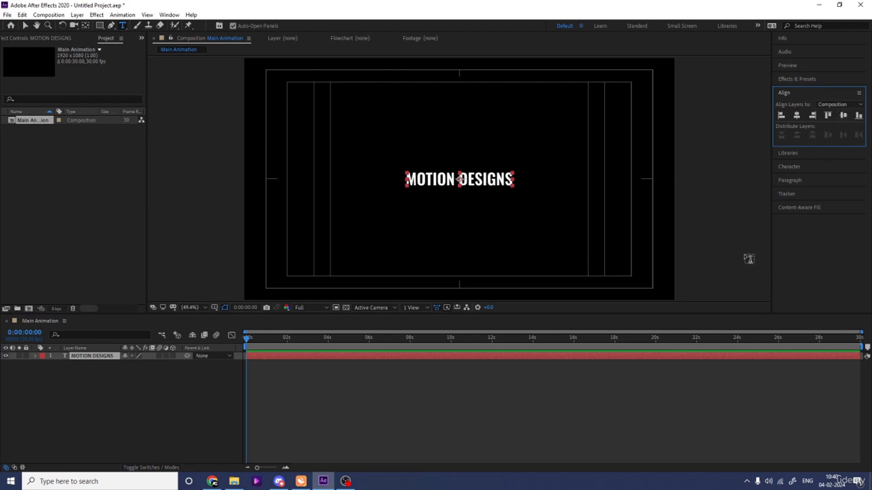
- Scale the MOTION DESIGNS text to 191% and tighten its character tracking to -60
key(s)
drag(135, 365, 171, 352)
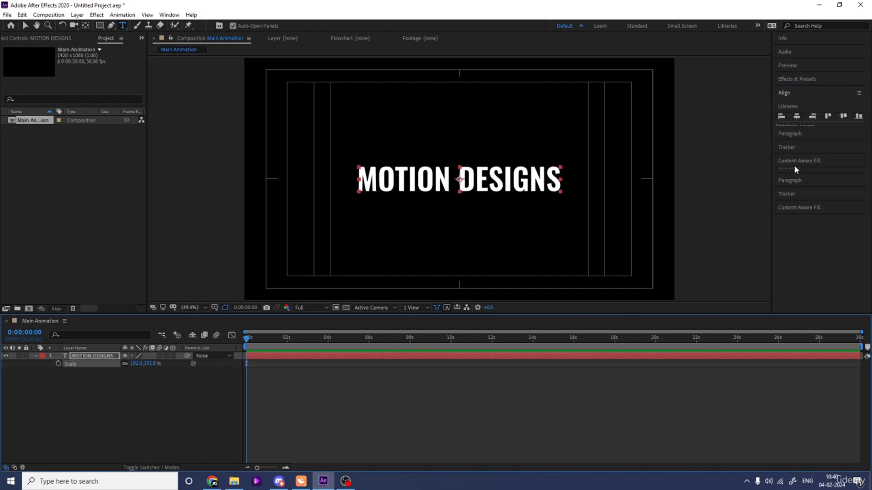
click(810, 167)
drag(839, 169, 802, 174)
click(108, 387)
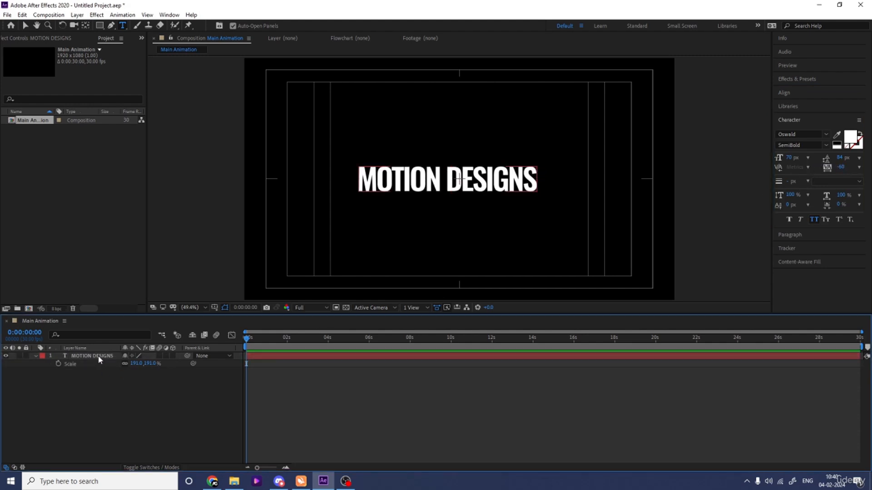
- Re-center the MOTION DESIGNS text horizontally in the composition
click(97, 357)
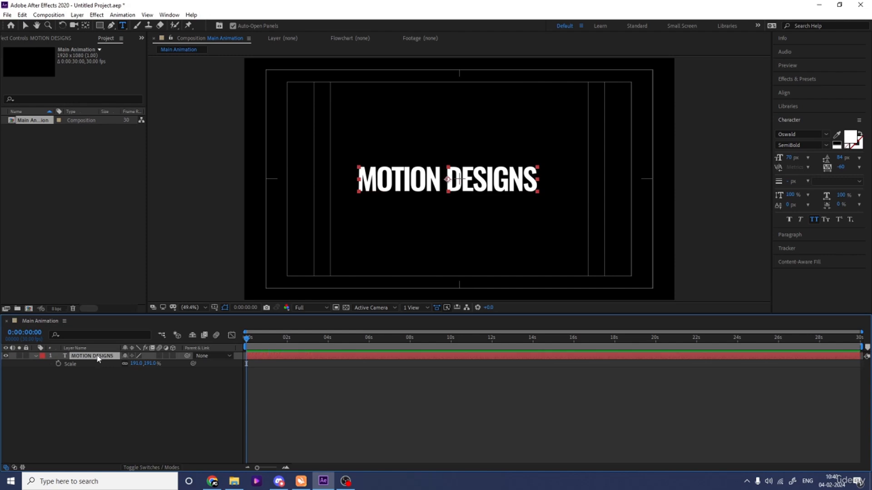
click(817, 92)
click(800, 114)
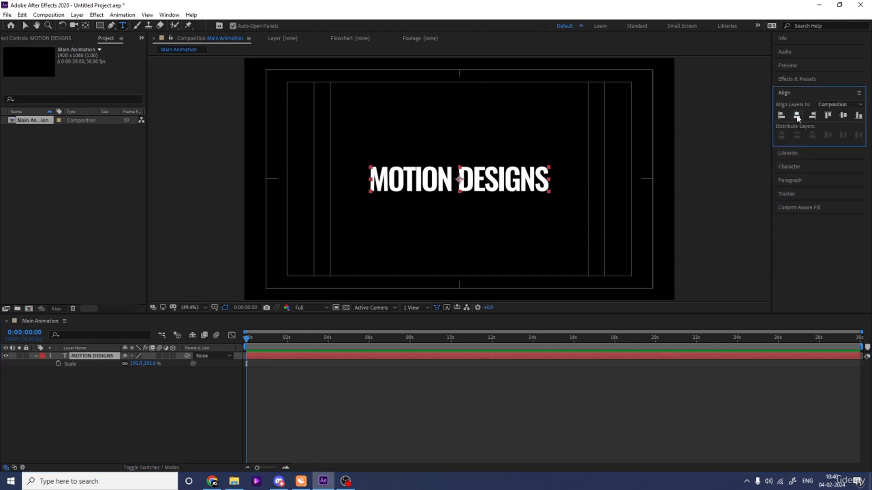
- Draw a rounded rectangle about 922 × 188 px around the MOTION DESIGNS text on a new shape layer
click(98, 384)
click(99, 25)
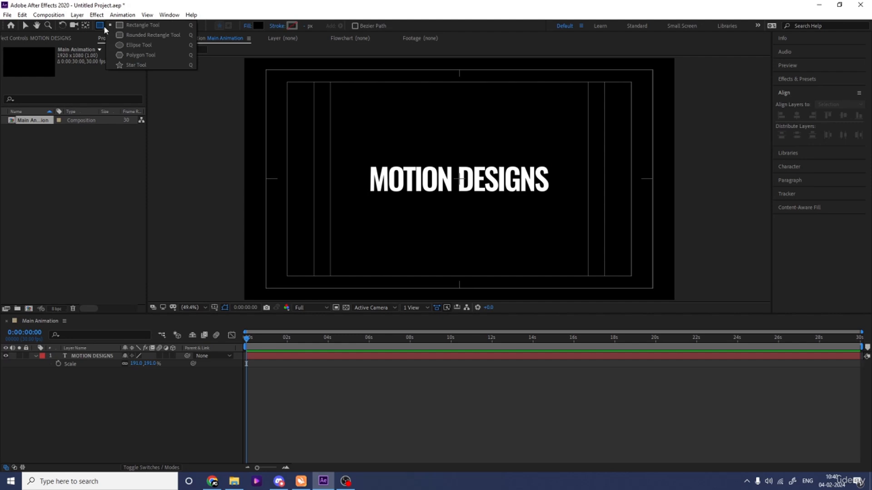
click(128, 35)
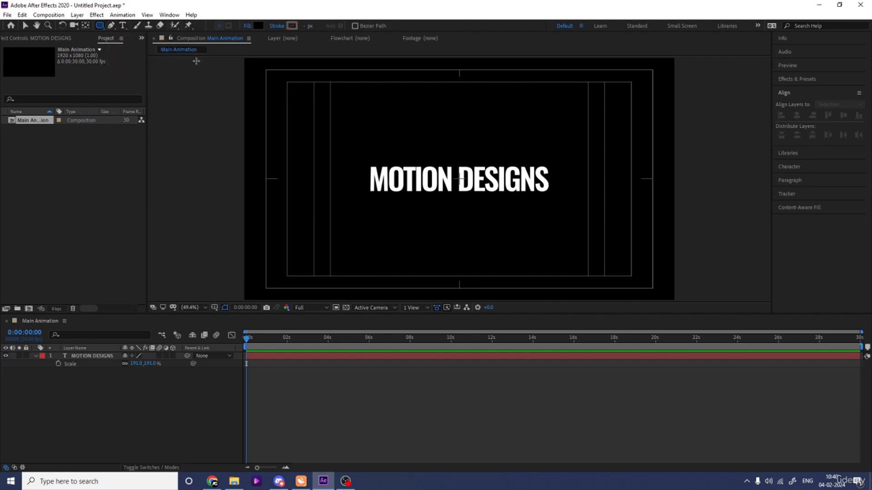
drag(350, 158, 557, 200)
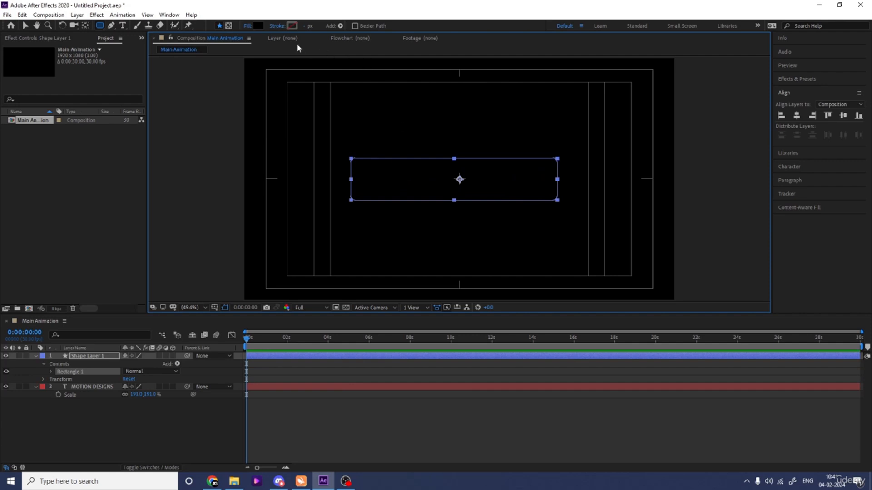
- Set the rounded rectangle's fill to none and its stroke color to white (FFFFFF)
click(247, 26)
click(389, 215)
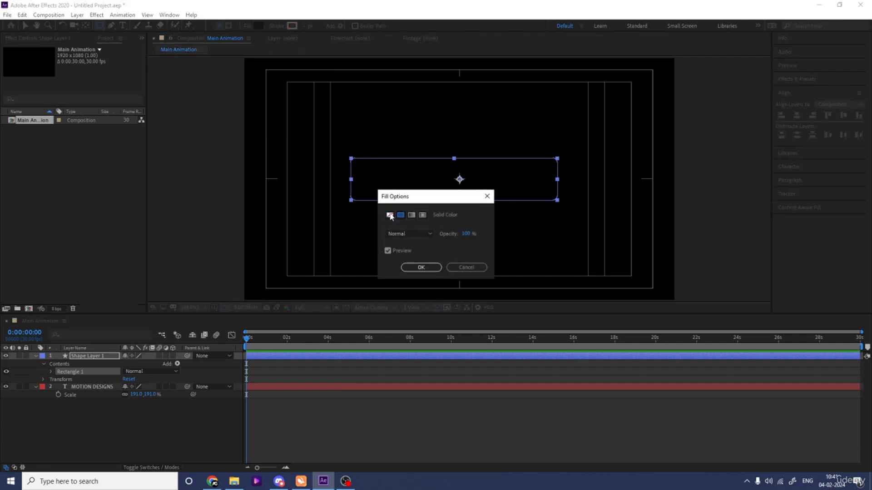
click(422, 268)
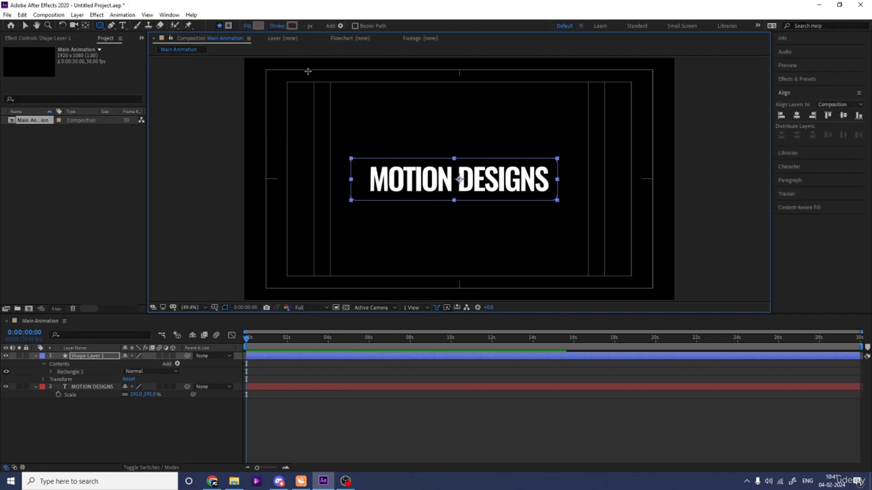
click(291, 26)
text(ffffff)
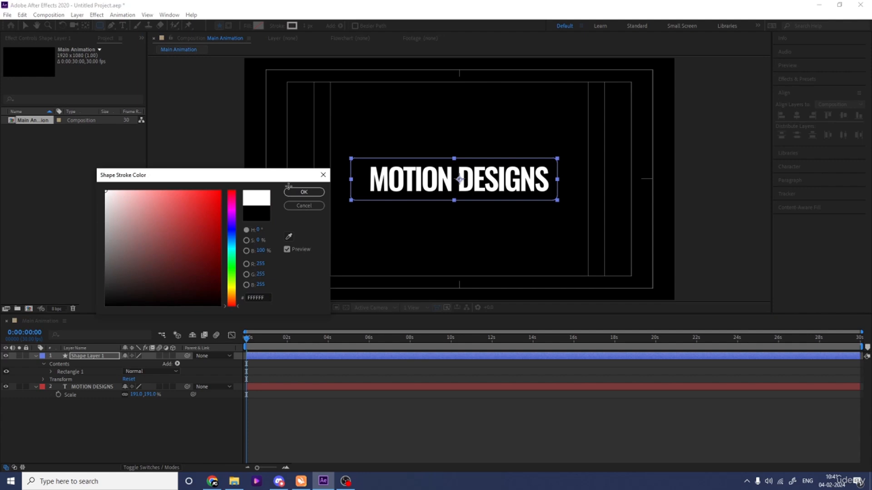
click(286, 193)
- Center the rounded rectangle layer horizontally in the composition and set its stroke width to 10 px
click(83, 358)
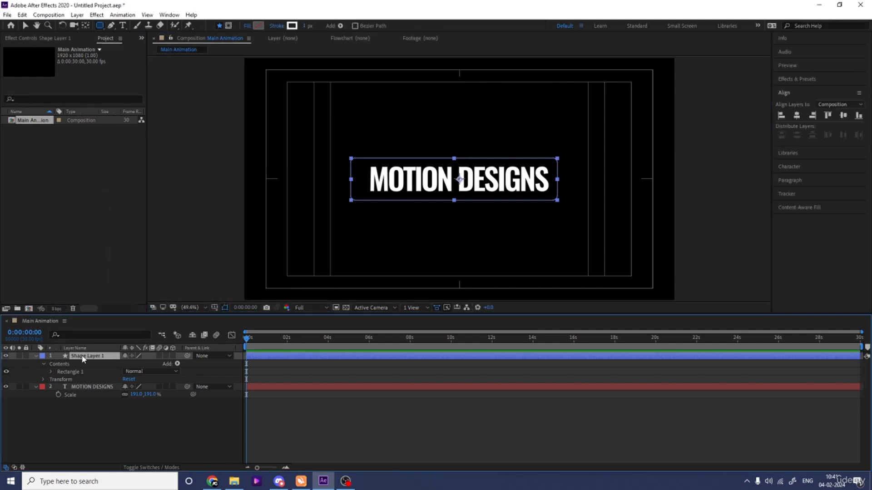
click(798, 115)
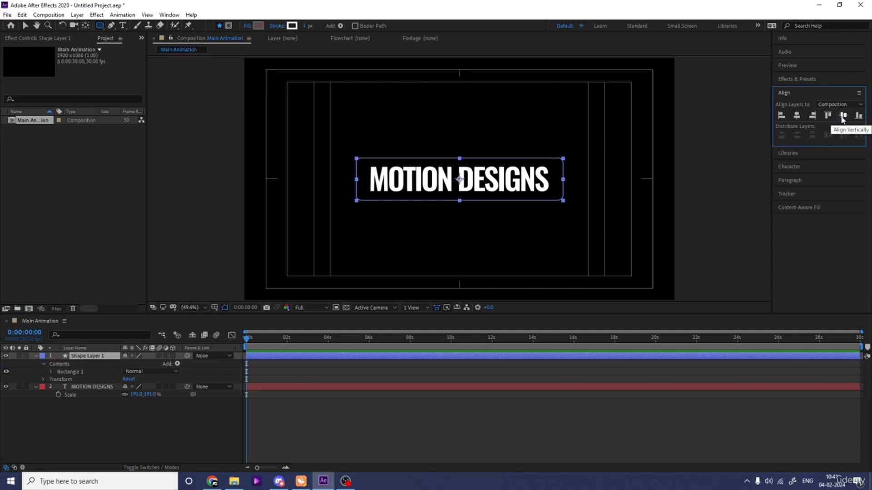
drag(305, 26, 312, 28)
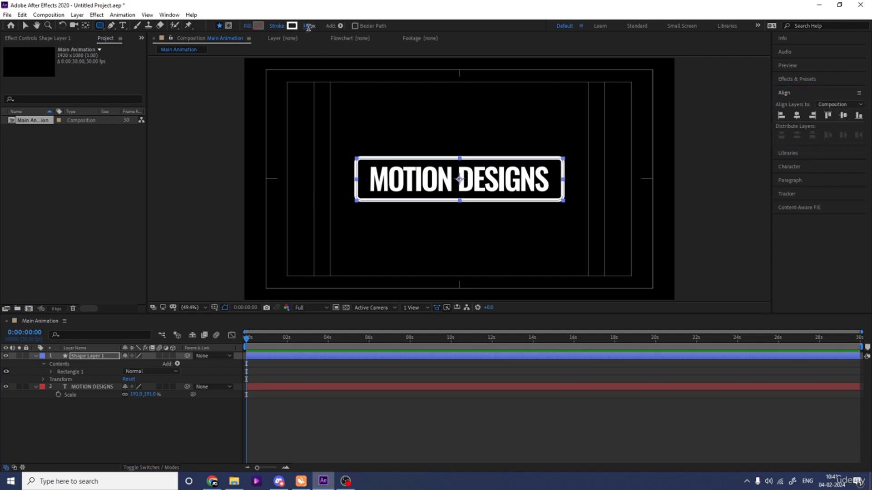
click(308, 26)
text(10)
key(Return)
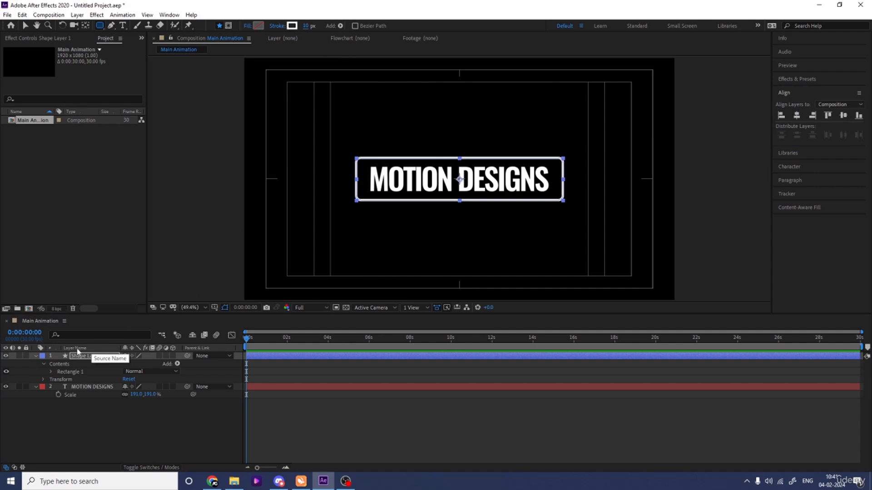
- Increase the roundness of the rectangle path to 92 to make a pill-shaped outline
click(50, 371)
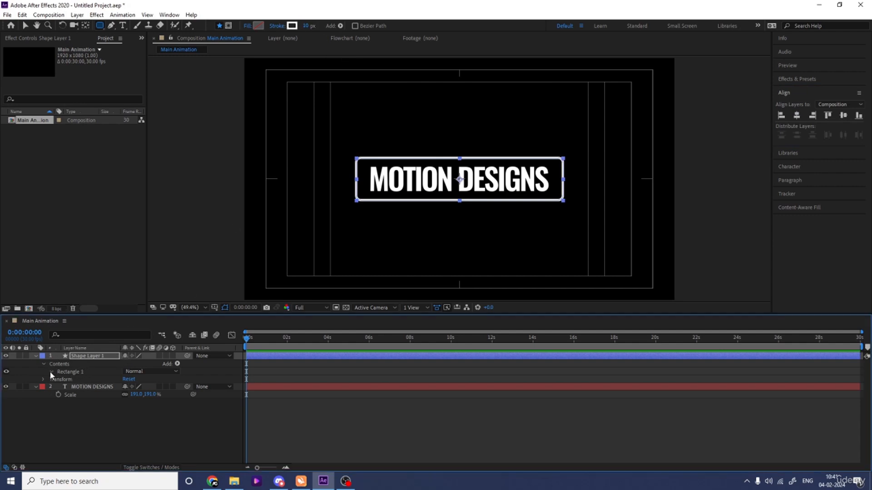
click(59, 380)
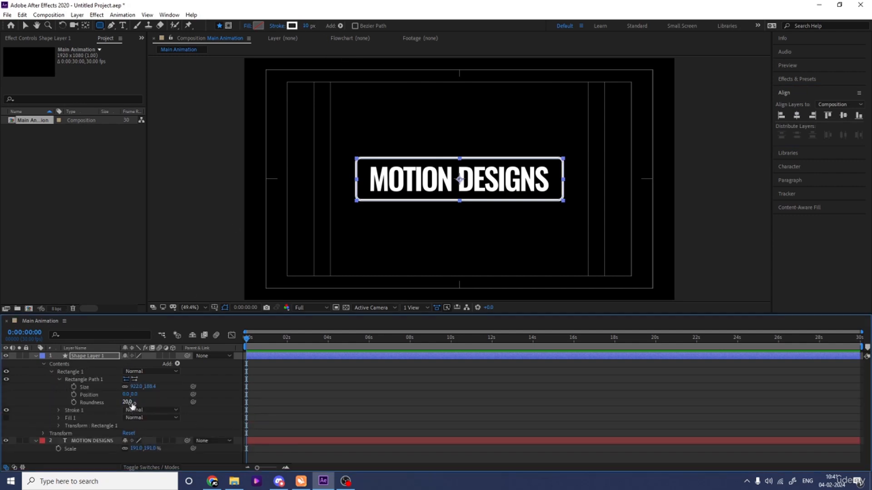
drag(129, 402, 163, 402)
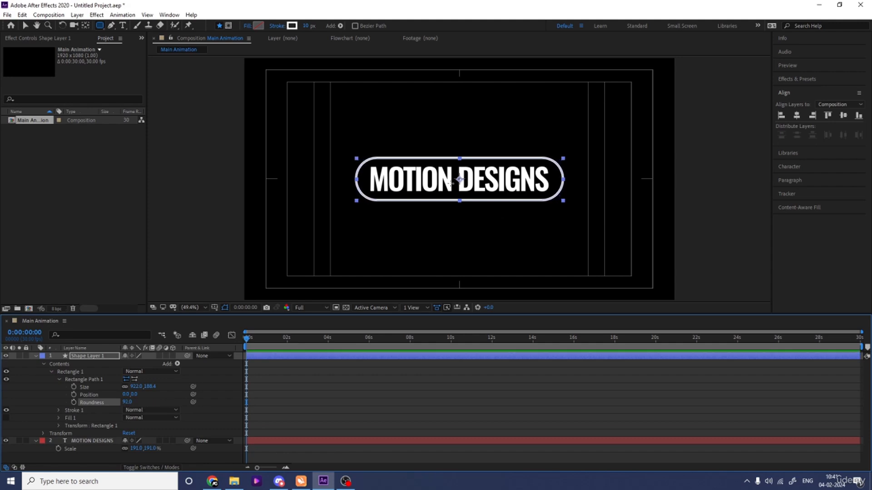
- Align both the pill outline and the MOTION DESIGNS text to the composition's horizontal center
click(797, 116)
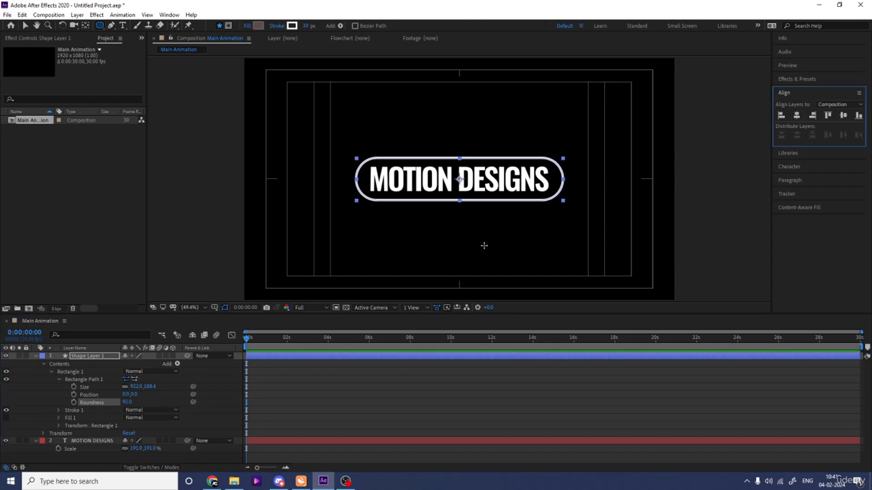
click(89, 441)
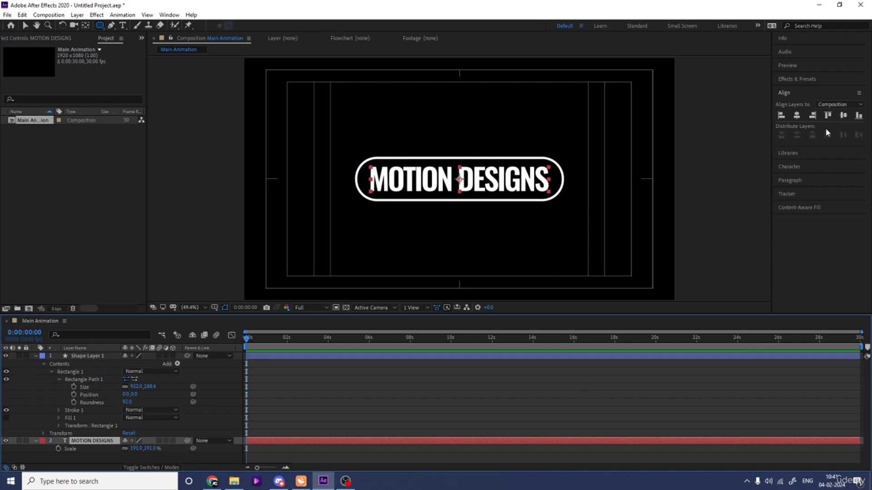
click(796, 116)
click(314, 400)
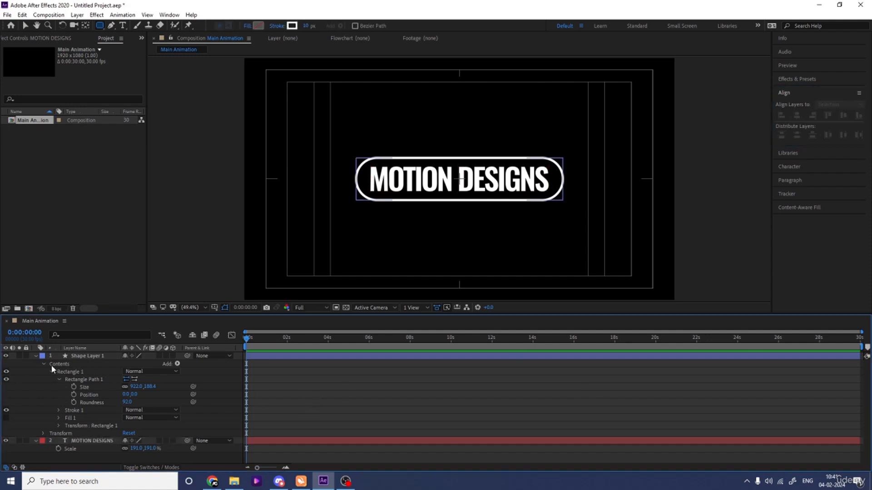
- Add Trim Paths to the outline's shape layer and expand its properties
click(177, 365)
click(213, 314)
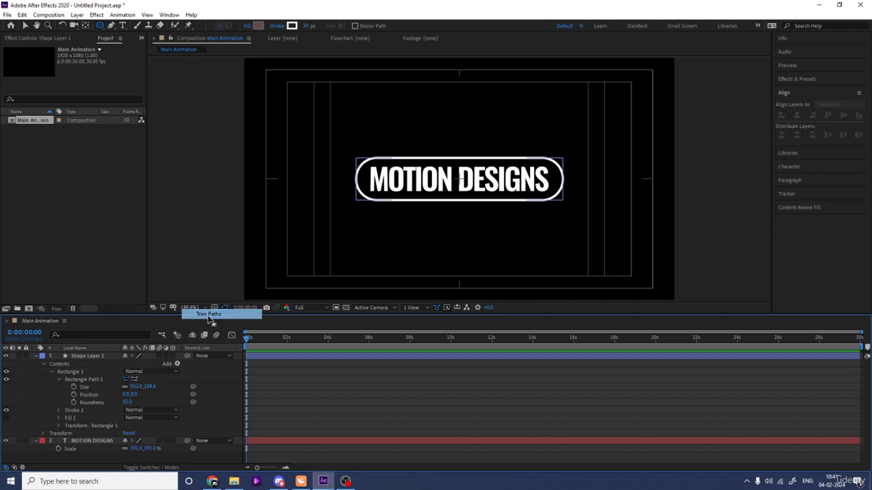
click(54, 433)
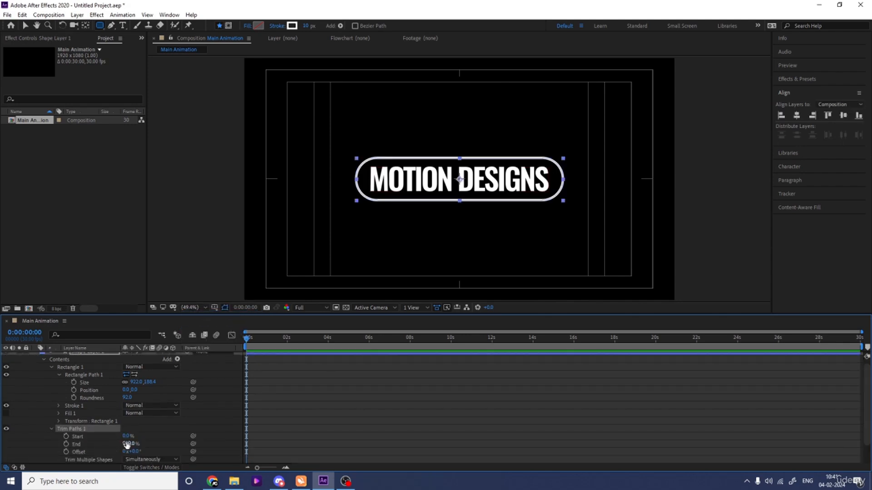
- Set the End of the outline's Trim Paths to 80%
click(129, 444)
text(80)
key(Return)
click(157, 435)
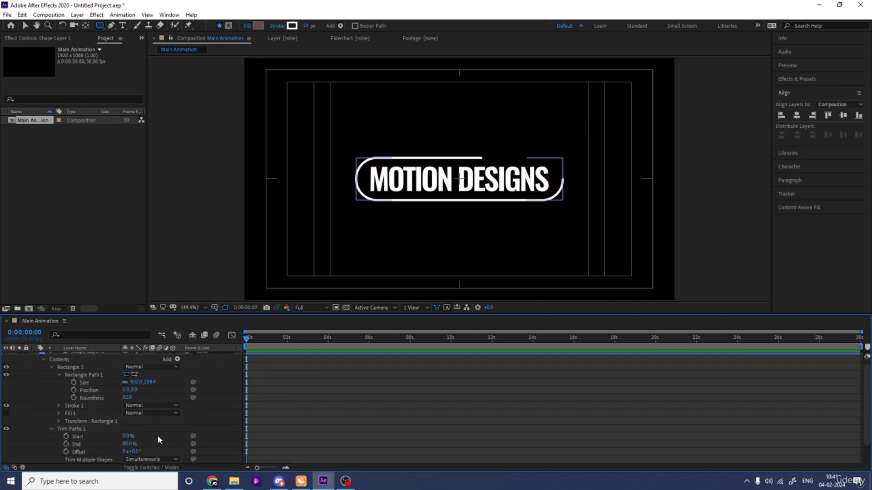
- Drive the Trim Paths Offset with the expression time*80 and preview the outline's rotation
alt+click(66, 452)
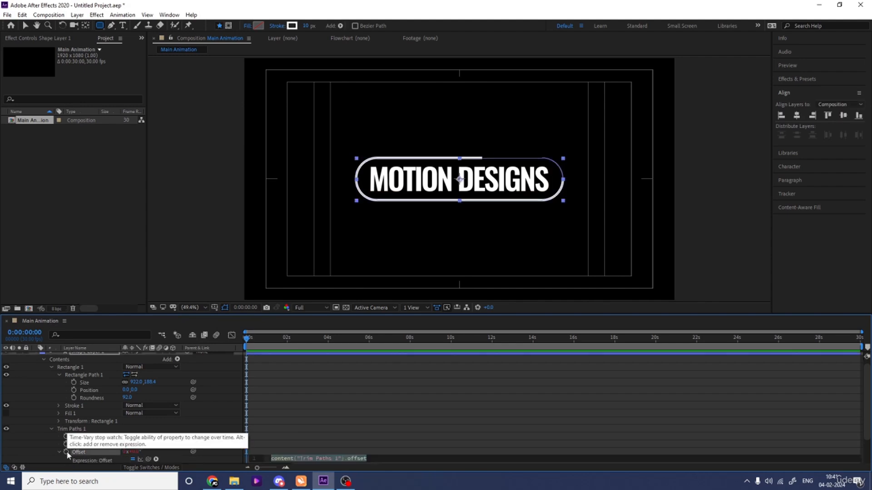
text(time)
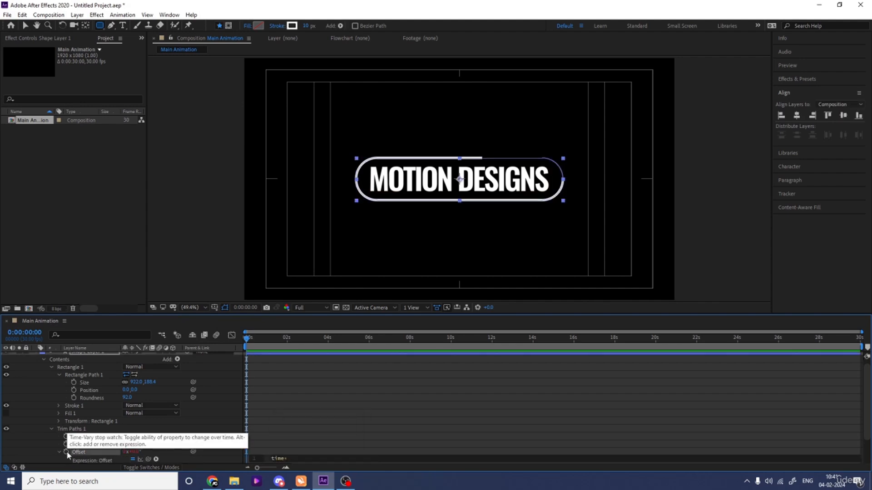
text(*80)
scroll(130, 463, down, 1)
click(331, 428)
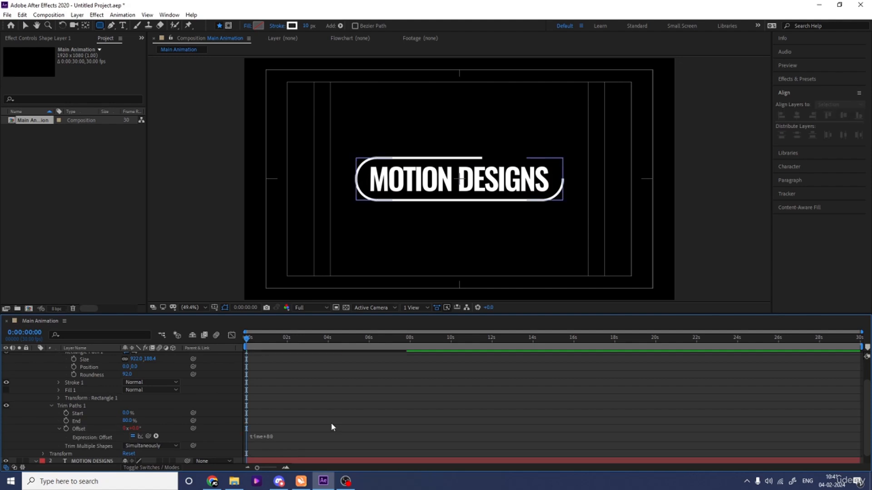
key(space)
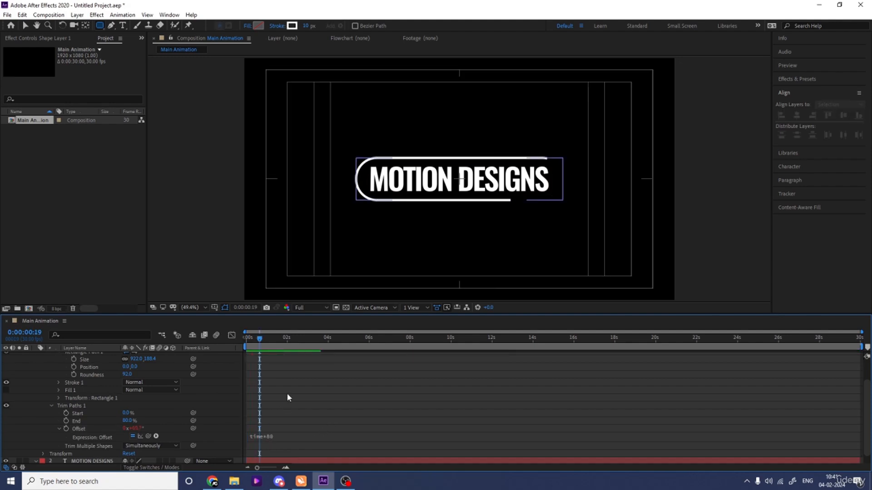
- Set the line cap of the outline's Stroke 1 to Round Cap
scroll(349, 399, up, 2)
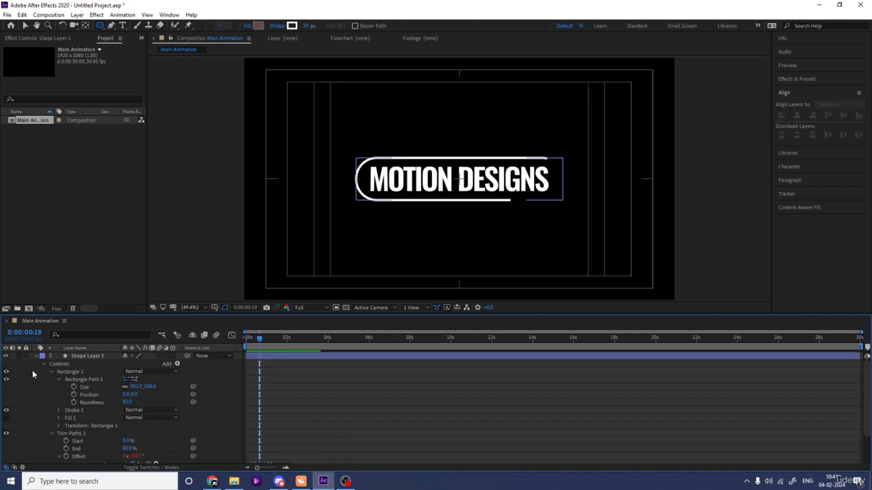
click(35, 356)
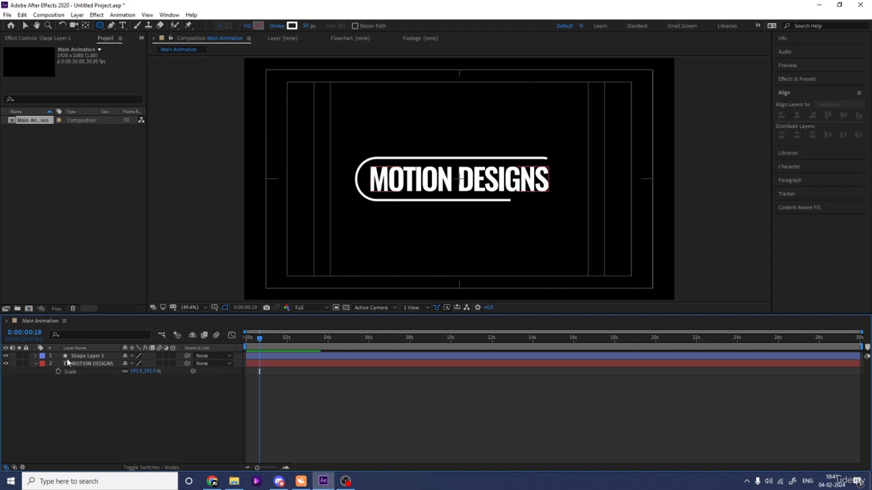
click(44, 357)
click(35, 356)
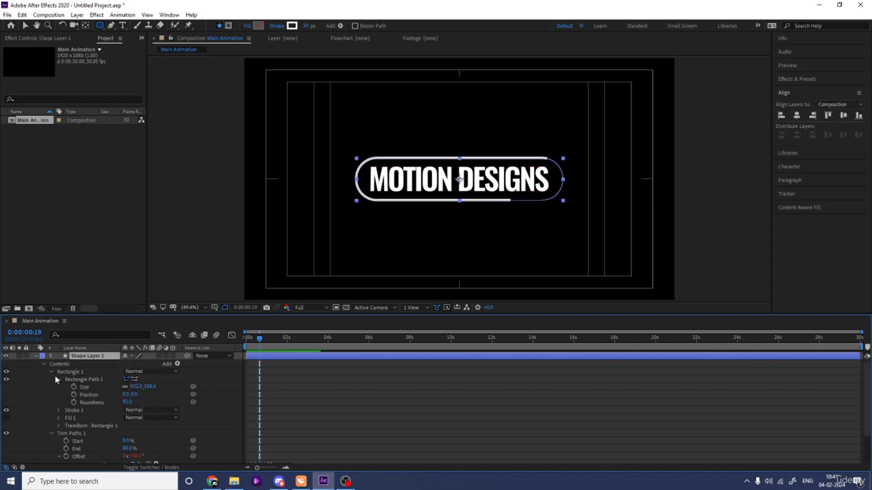
click(58, 410)
scroll(56, 408, down, 1)
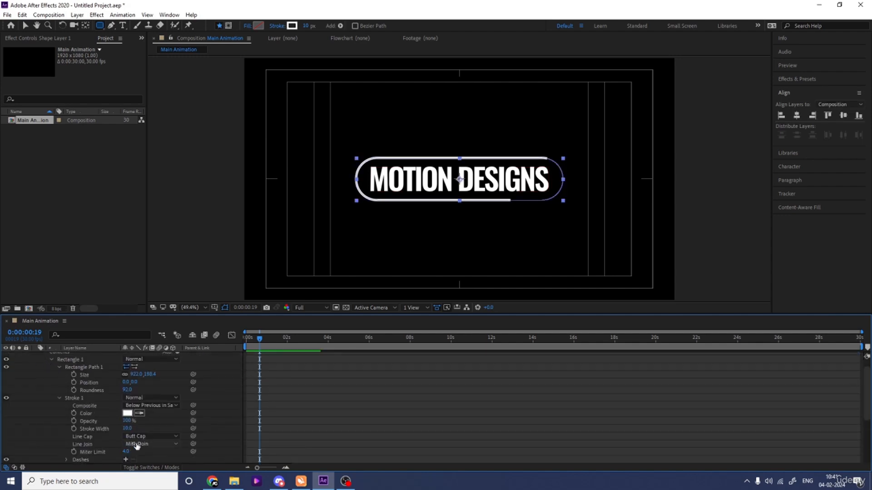
click(136, 437)
click(146, 416)
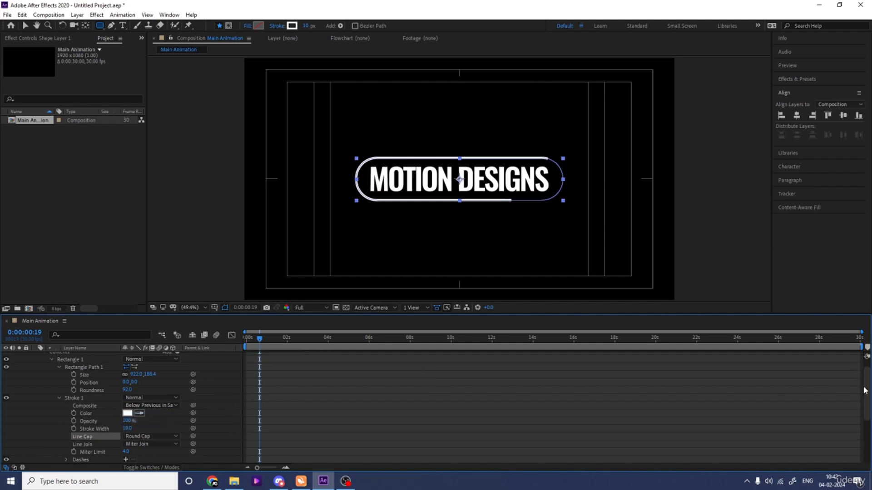
- Add a second Trim Paths inside the outline's Rectangle 1 group and expand it, with the playhead at 0:00:00:00
scroll(864, 391, up, 1)
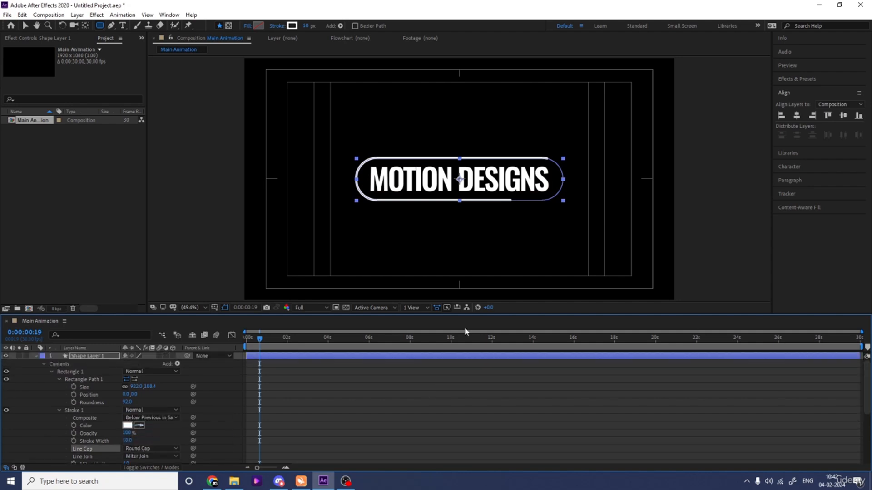
click(36, 357)
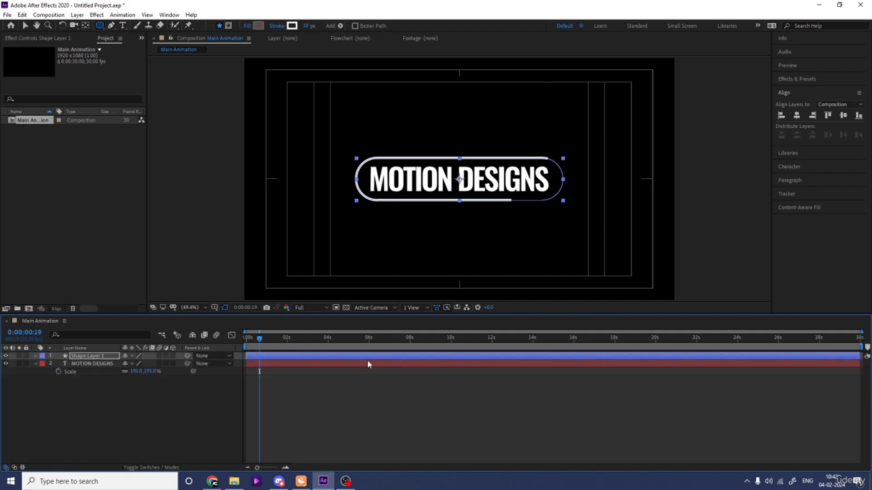
click(35, 356)
click(51, 371)
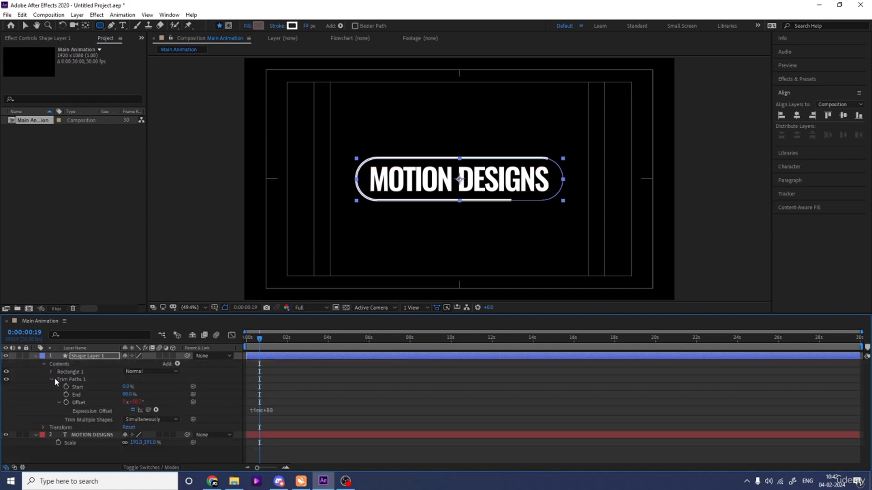
click(51, 379)
drag(260, 344, 246, 344)
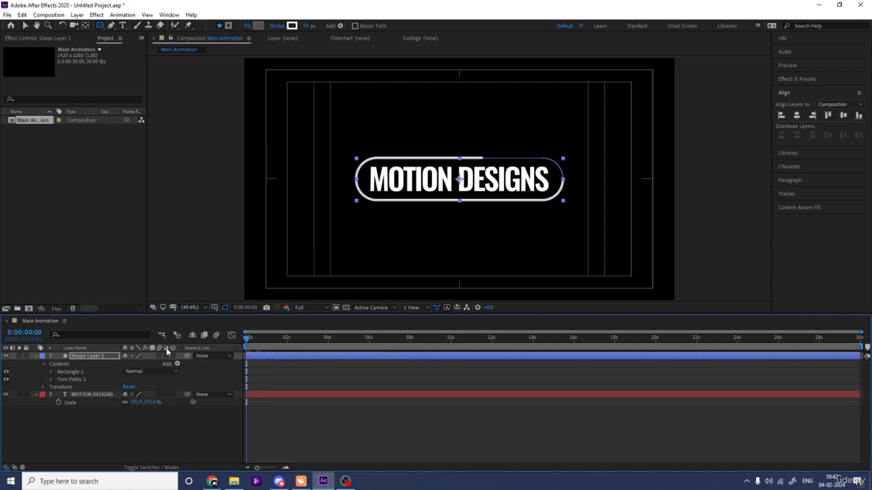
click(176, 364)
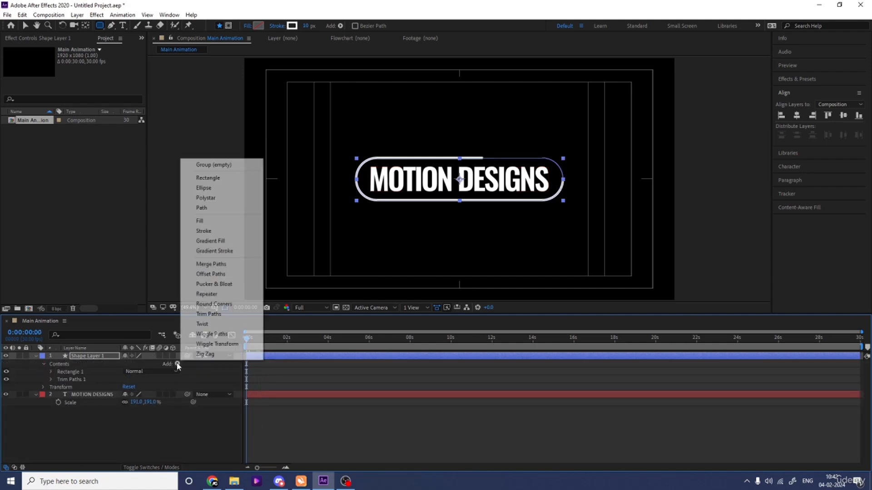
click(208, 313)
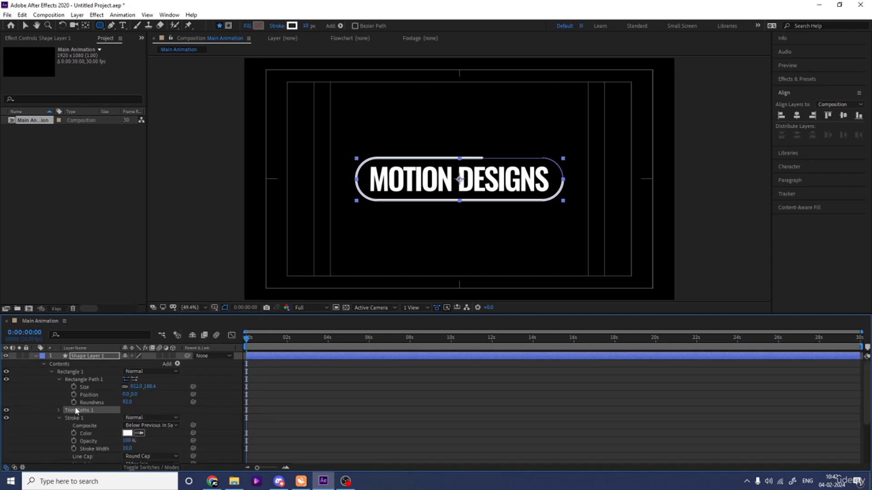
click(58, 410)
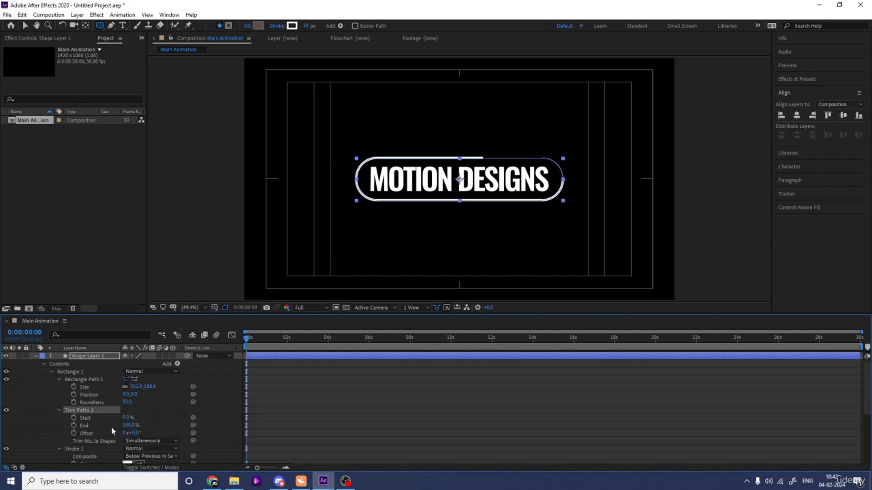
- Keyframe the new Trim Paths' End from 0% at 0:00:00:00 to 100% at 0:00:01:11 and apply Easy Ease to both keyframes
drag(130, 429, 73, 426)
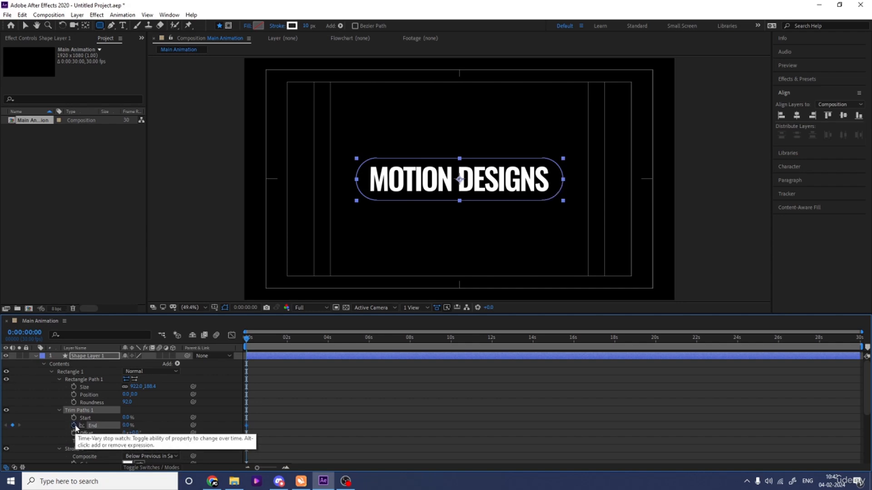
click(74, 426)
key(space)
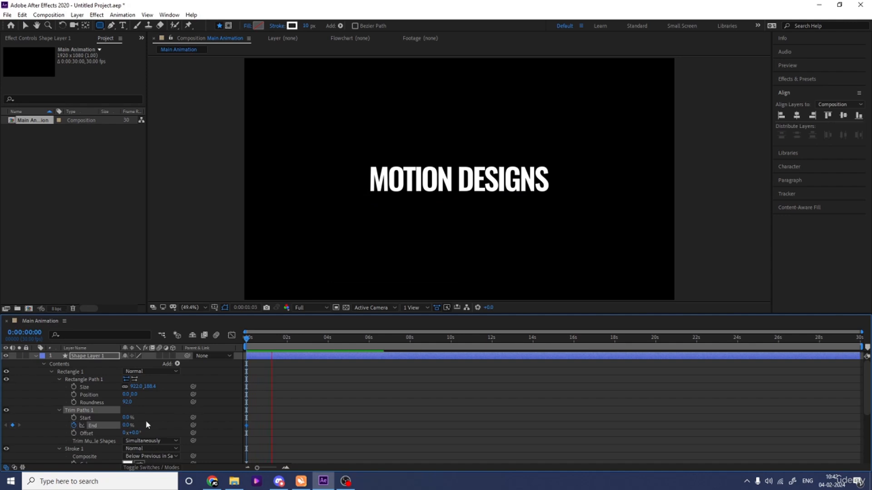
drag(130, 426, 244, 419)
drag(316, 435, 228, 391)
key(F9)
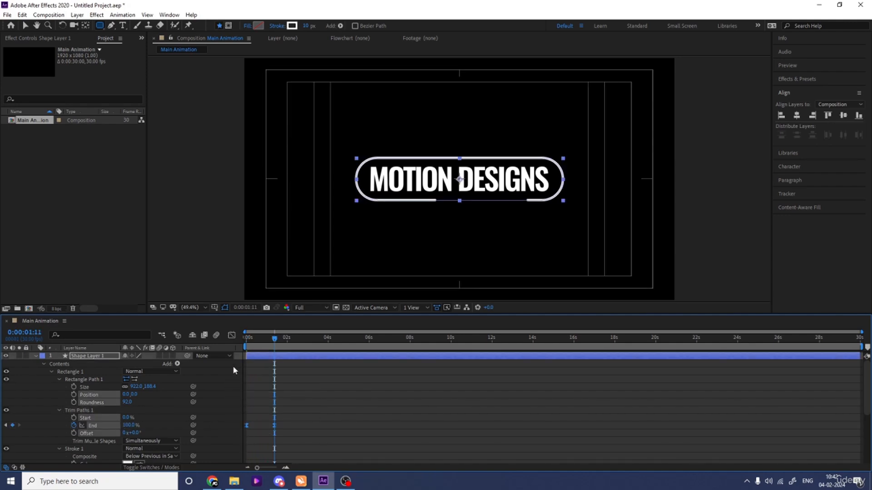
- Reshape the End keyframes' speed curve to peak early and slow down gradually, and preview the animation from the start
click(232, 335)
scroll(317, 409, up, 3)
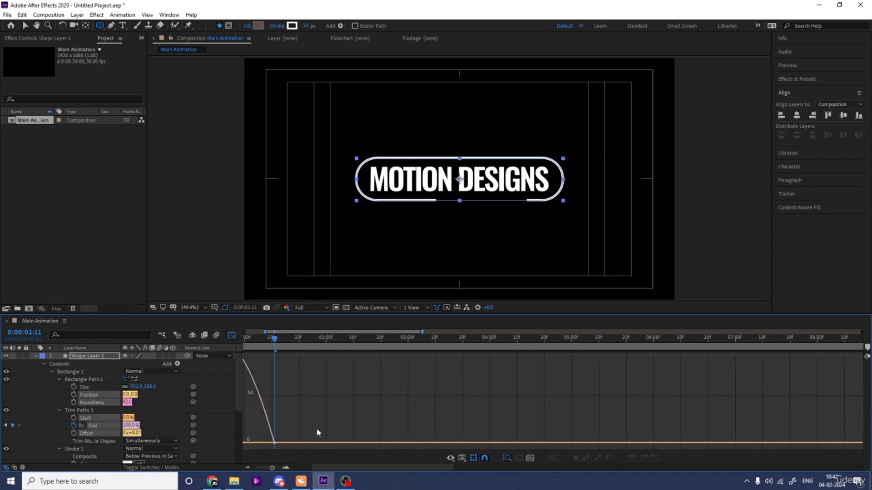
drag(335, 468, 285, 467)
drag(368, 431, 244, 446)
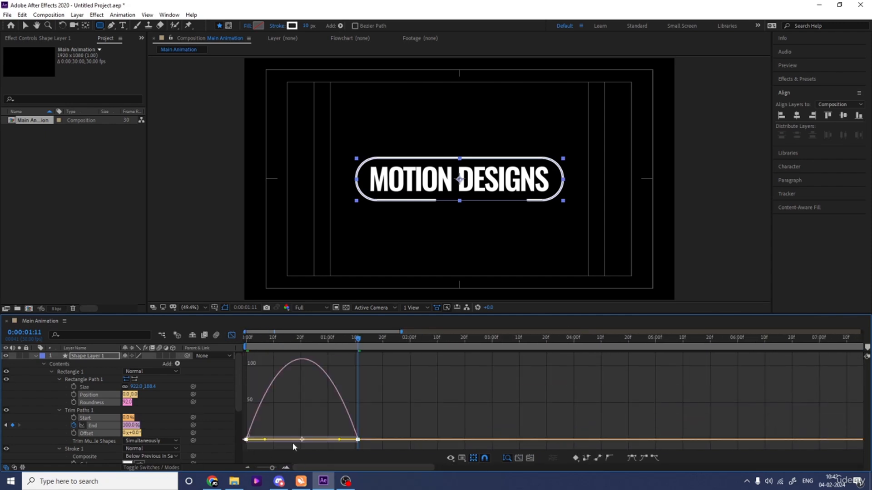
drag(338, 440, 287, 440)
click(231, 336)
key(Home)
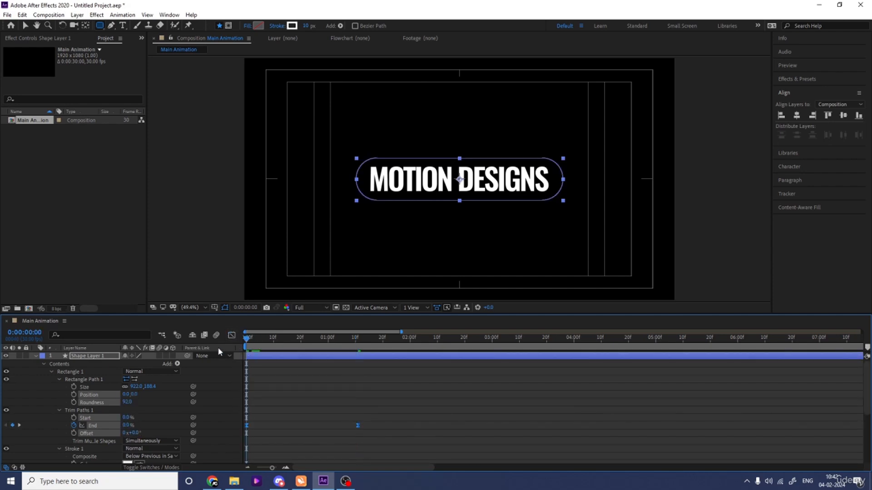
key(space)
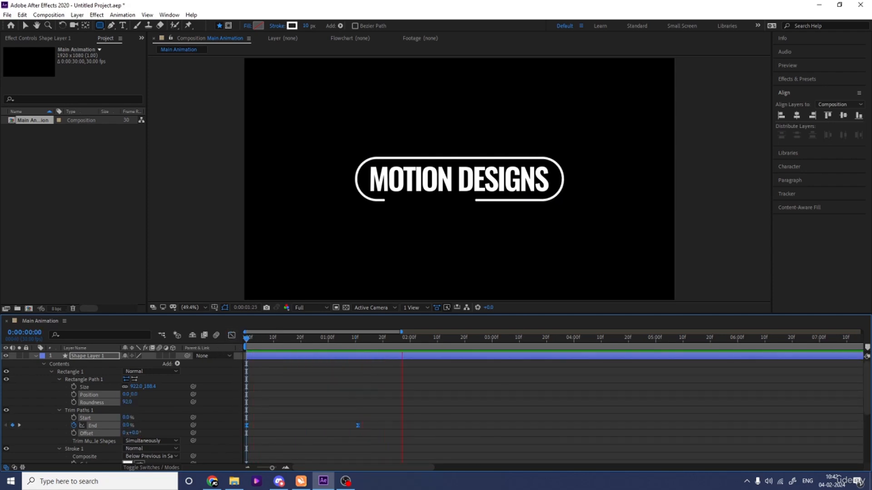
- Duplicate the pill outline's shape layer and give the copy a yellow label
click(35, 356)
click(88, 380)
click(96, 363)
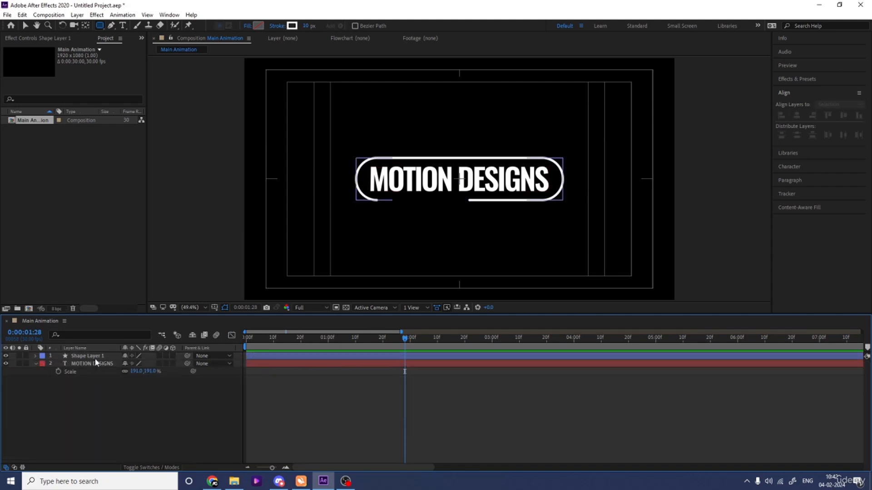
click(91, 357)
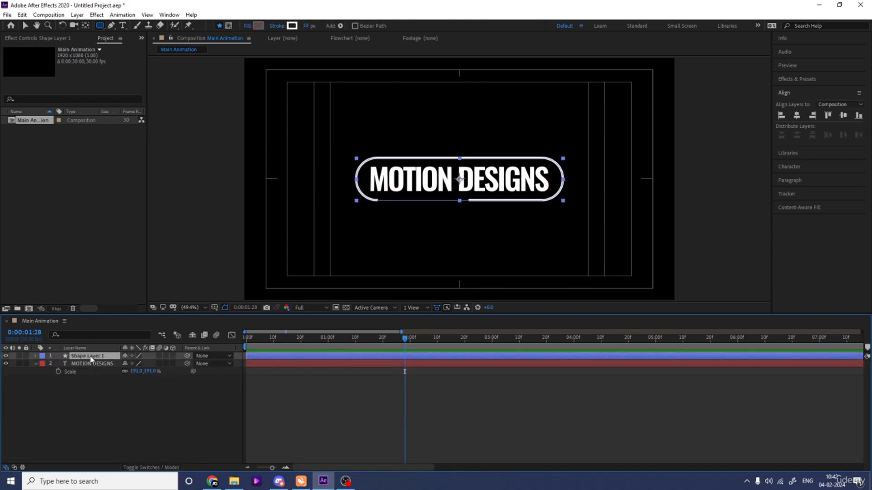
key(ctrl+d)
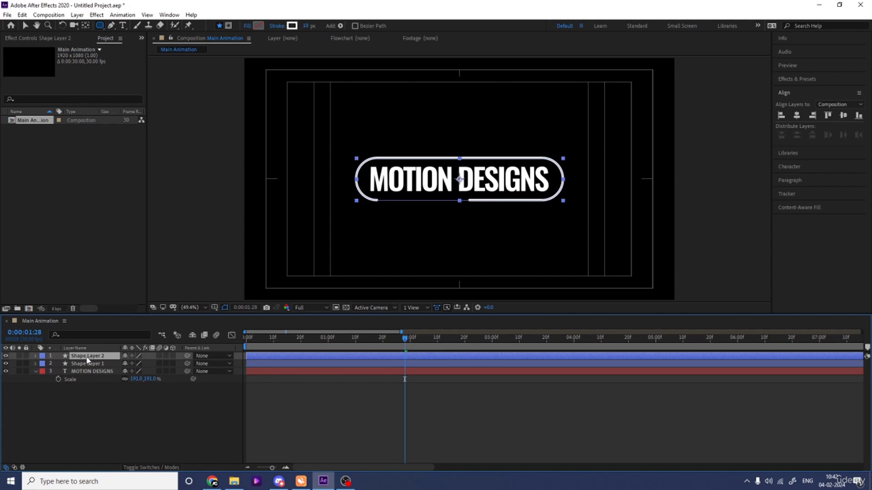
click(43, 357)
click(59, 216)
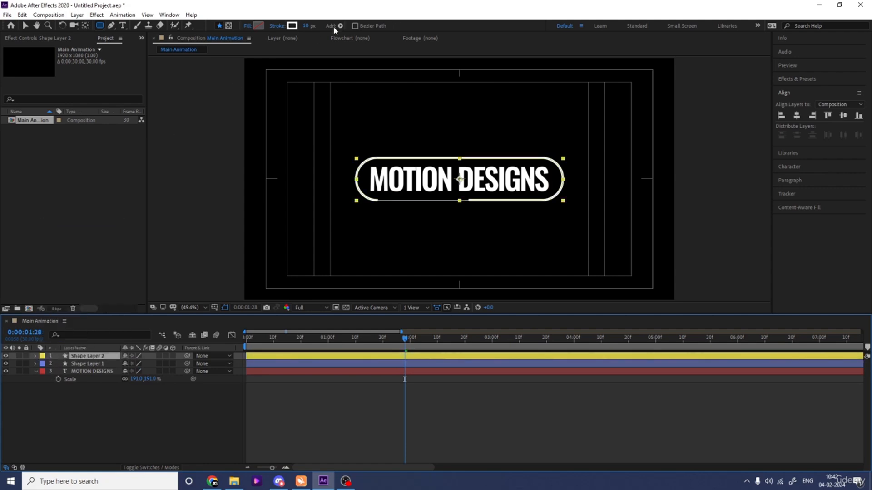
- Change the duplicate outline's stroke to black with a 5 px width and check the resulting double line up close
click(292, 26)
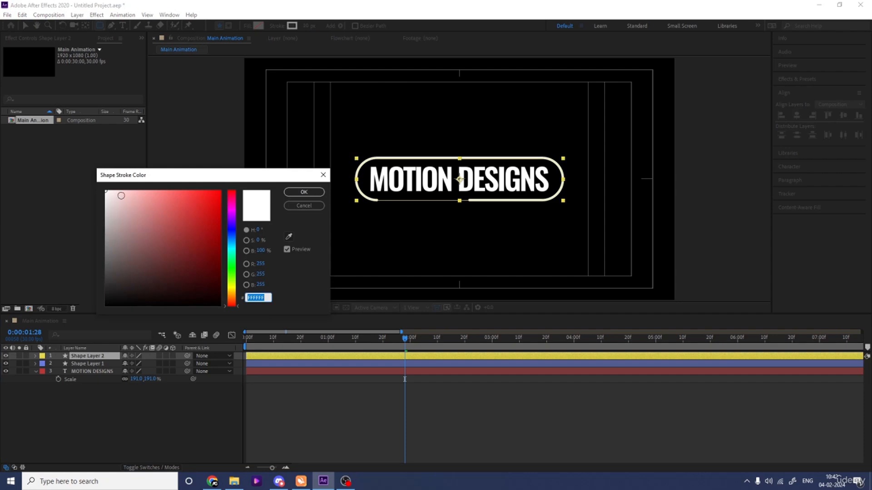
click(304, 192)
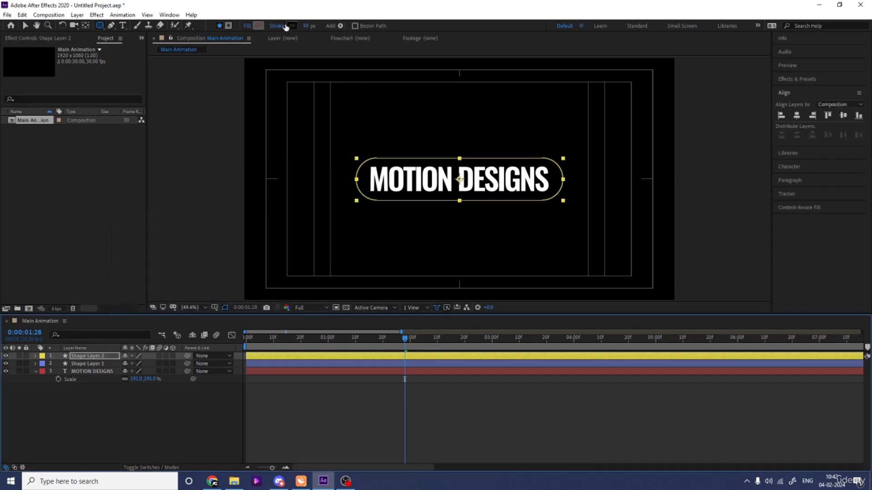
click(307, 26)
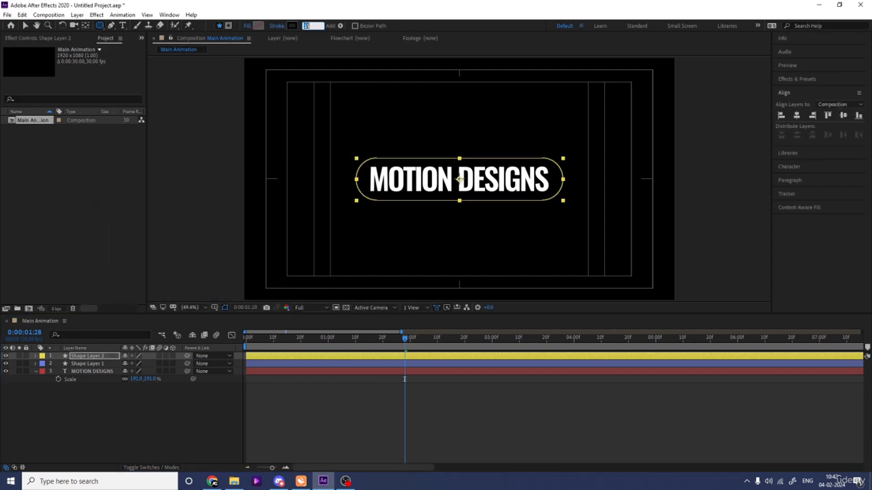
text(5)
key(Return)
click(196, 383)
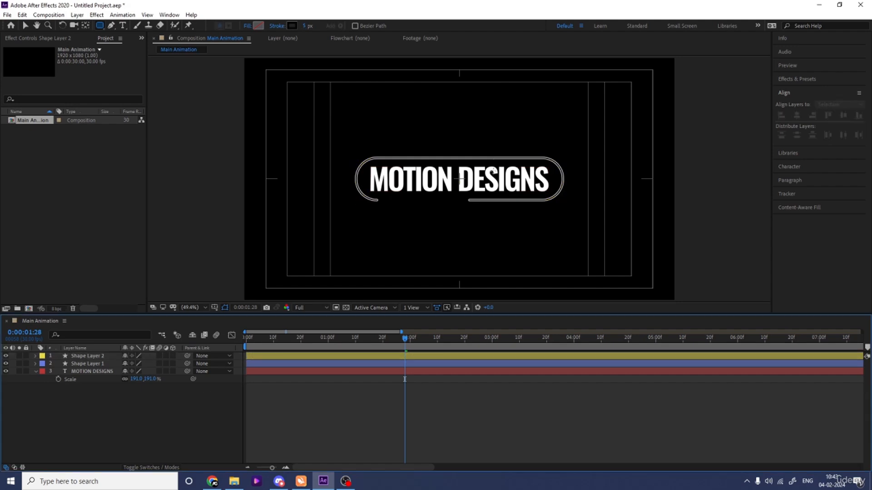
scroll(495, 165, up, 4)
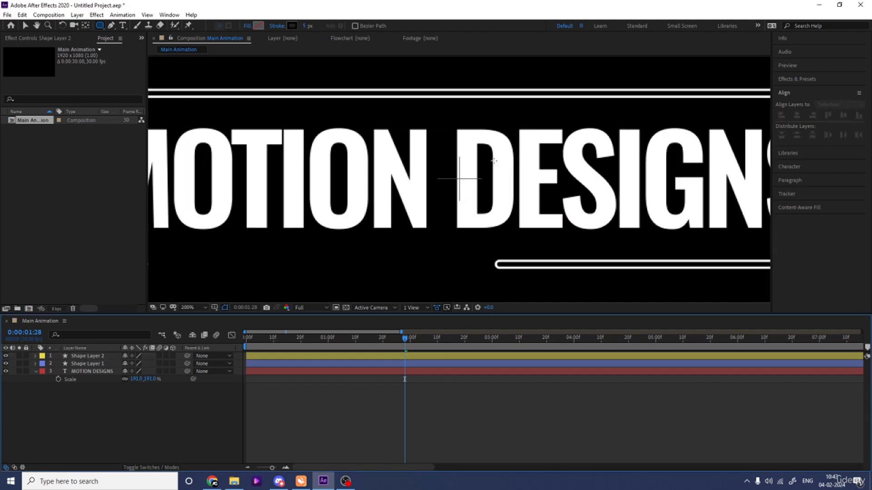
click(196, 308)
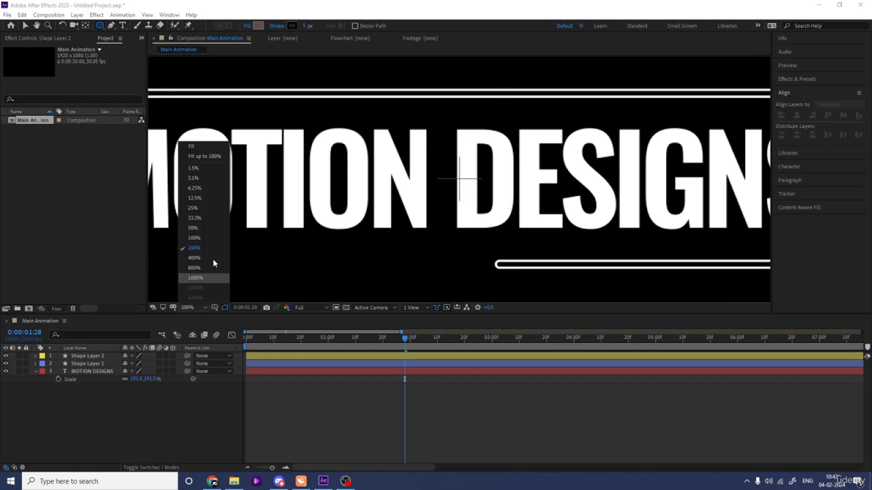
click(202, 153)
click(87, 364)
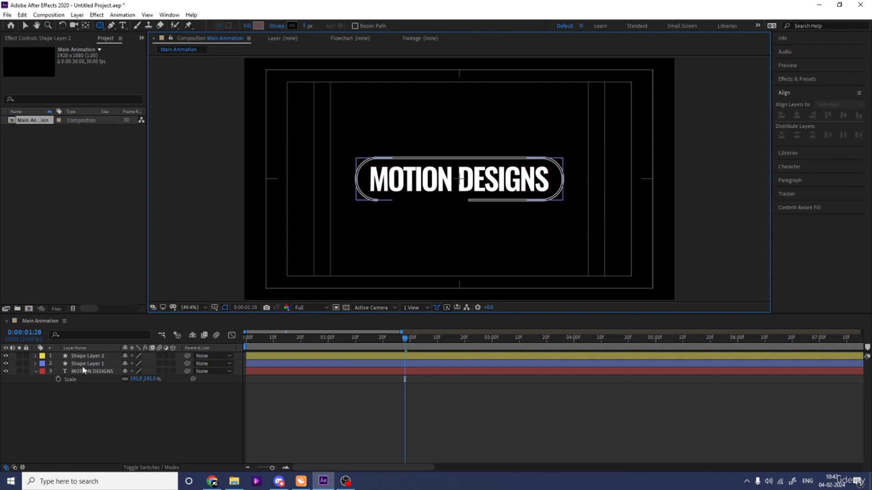
- Set the stroke width to 15 px on the white pill outline and 10 px on its black duplicate, and preview the animation
click(311, 26)
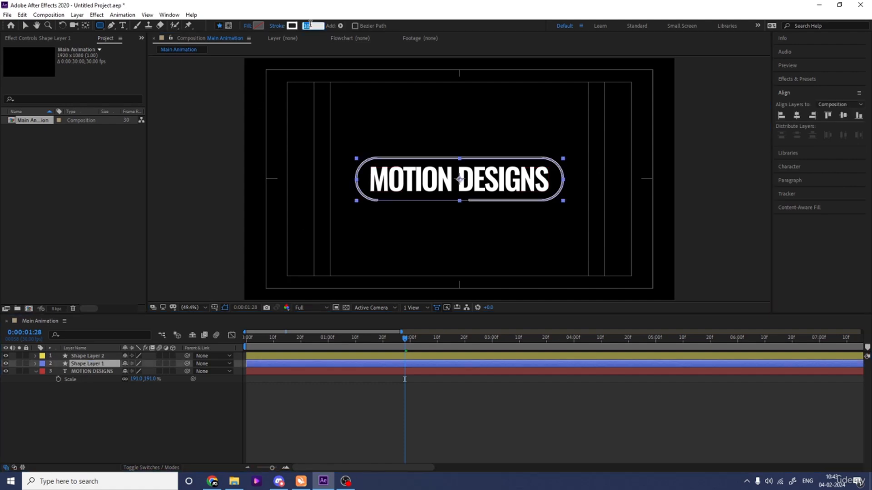
text(15)
key(Return)
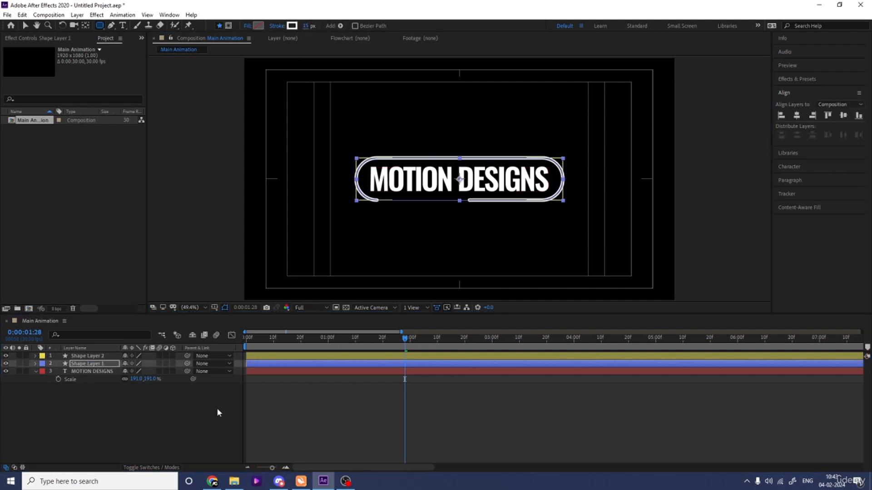
click(87, 356)
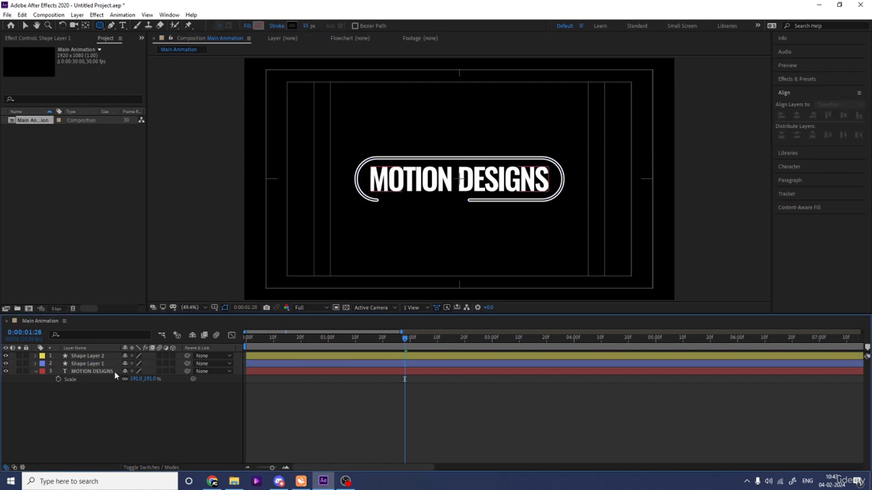
click(306, 26)
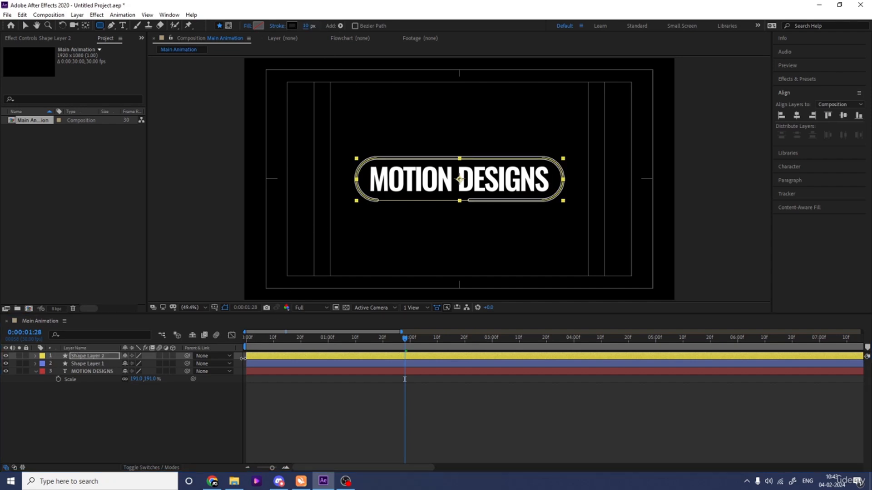
click(149, 444)
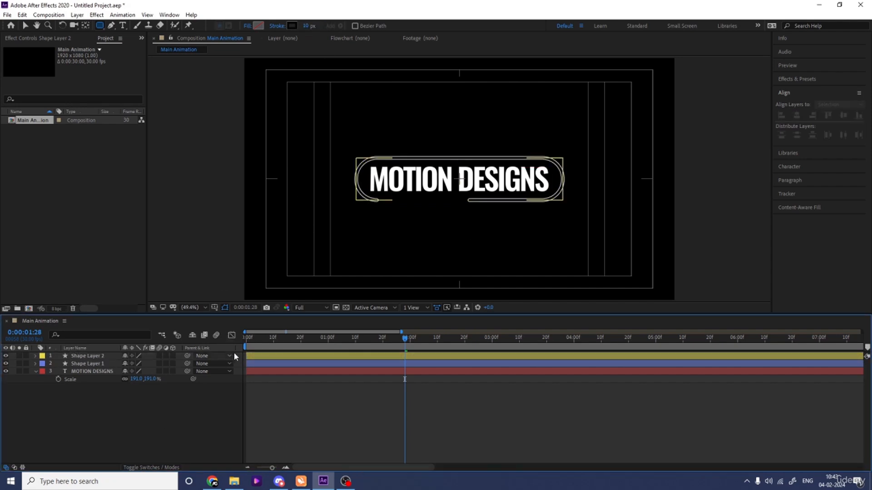
key(Home)
key(space)
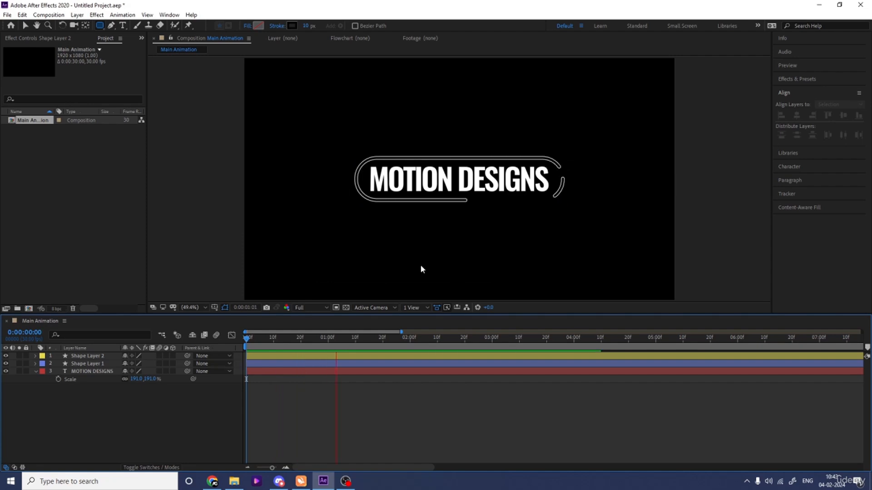
- Hide both pill outline layers so that only the MOTION DESIGNS text shows, with the time at 0:00:00:00
click(5, 356)
click(36, 371)
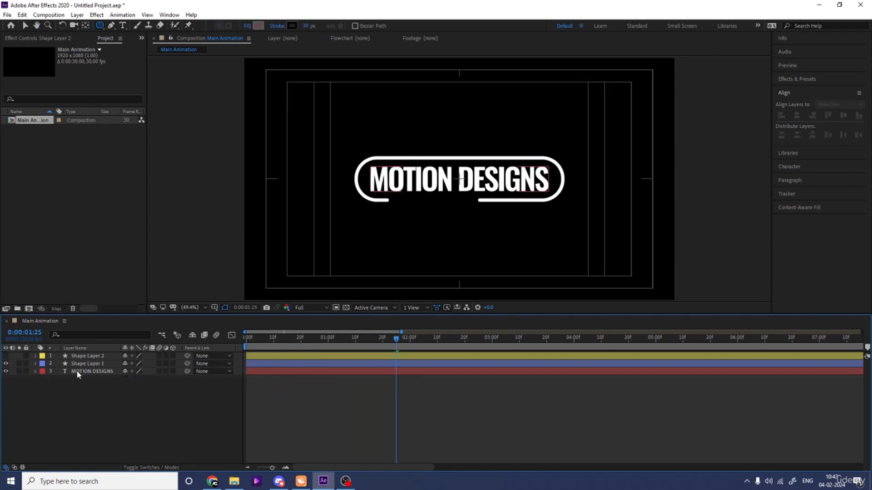
click(81, 371)
key(Home)
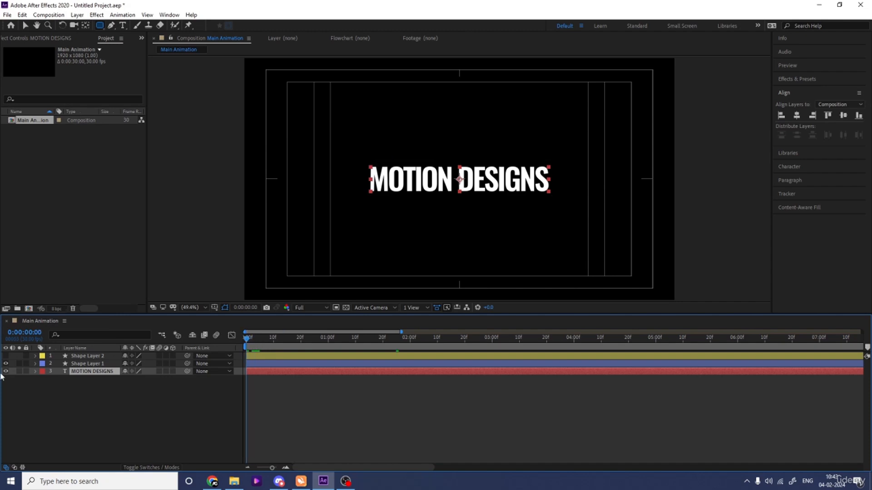
click(5, 364)
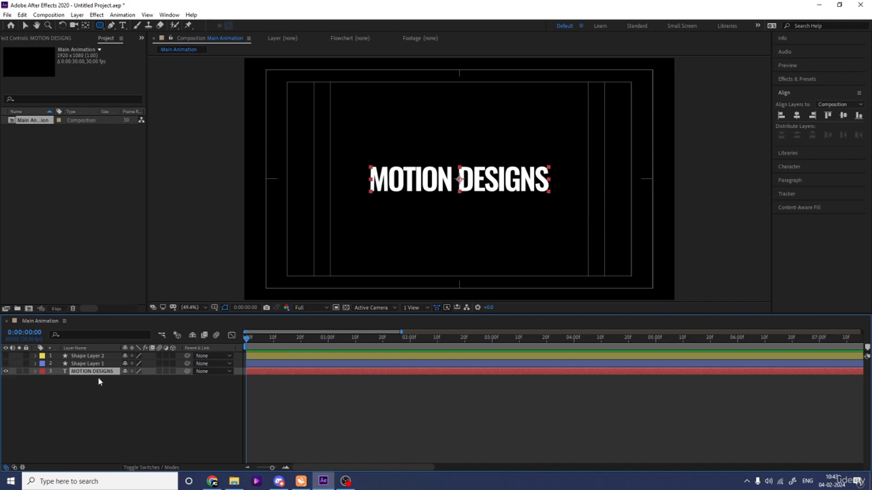
- Add a Position text animator to the MOTION DESIGNS layer and set its position to 0, 60
click(36, 372)
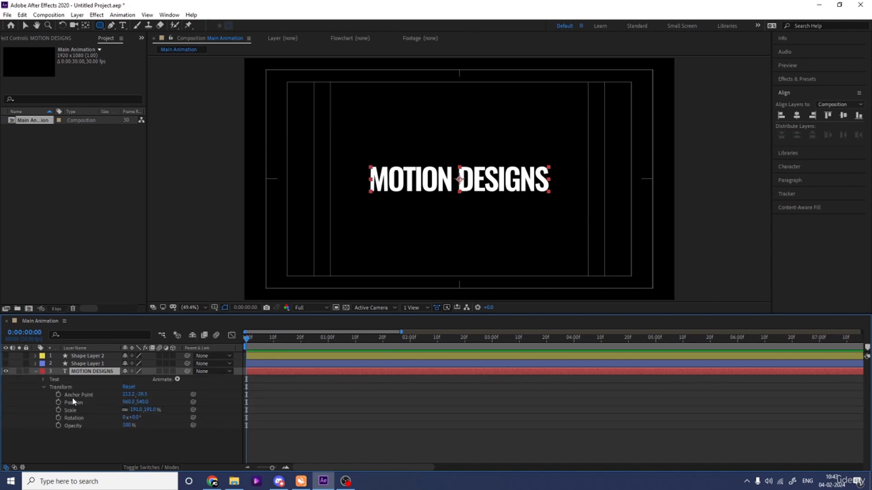
click(43, 389)
click(177, 379)
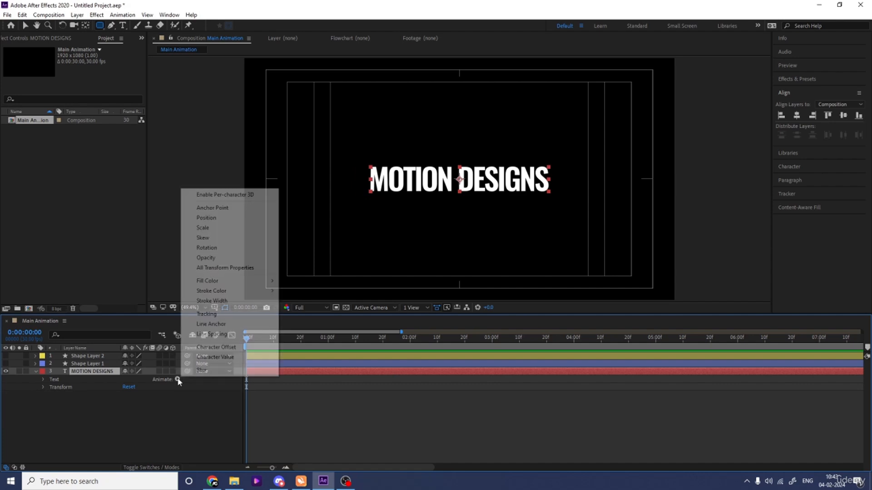
click(205, 218)
drag(136, 425, 146, 425)
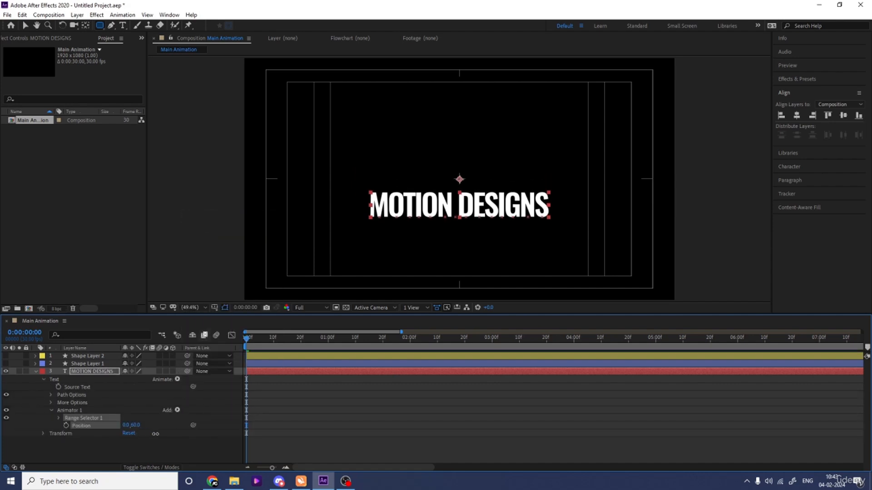
- Keyframe the range selector's Start from 0% at 0:00:00:00 to 100% at 0:00:01:10
click(58, 418)
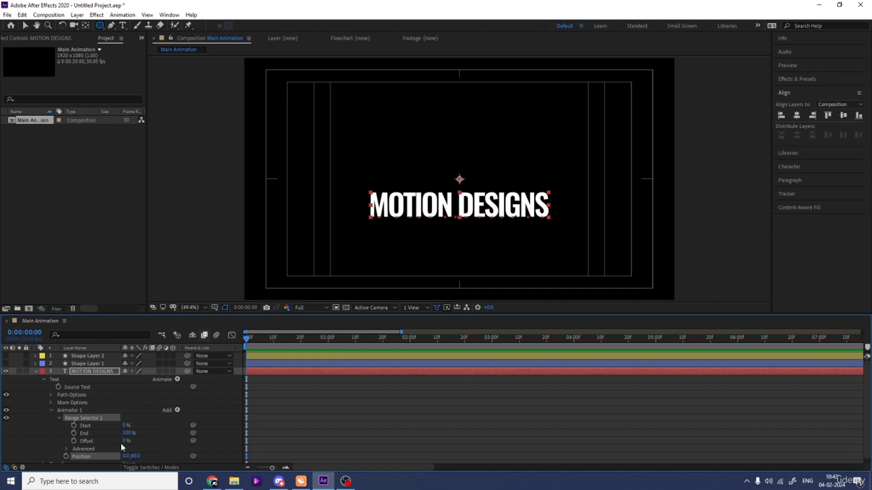
click(72, 425)
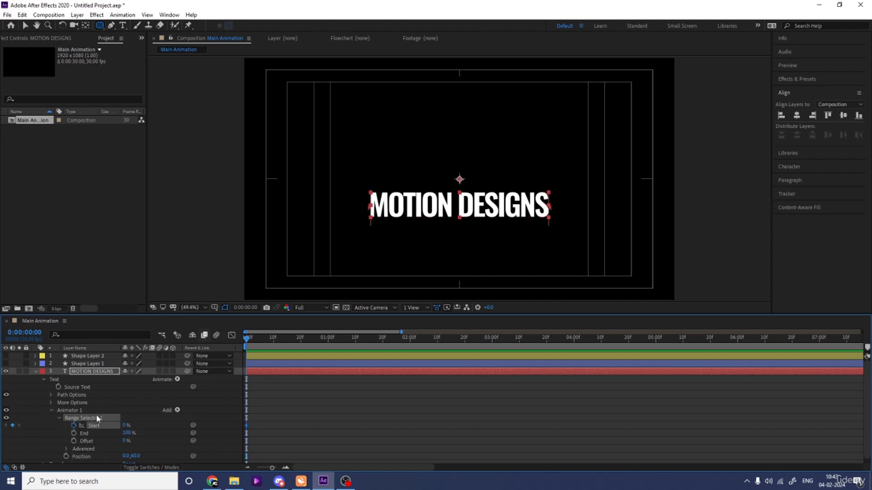
click(356, 341)
drag(126, 425, 245, 422)
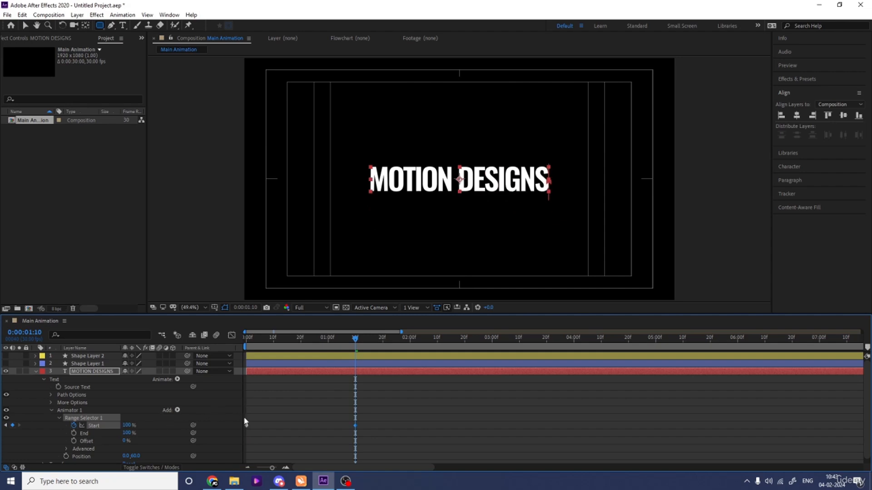
- Add the Tracking property to the text animator with an amount of -26 and preview the text reveal from the start
drag(275, 343, 240, 346)
key(Num_Lock)
key(minus)
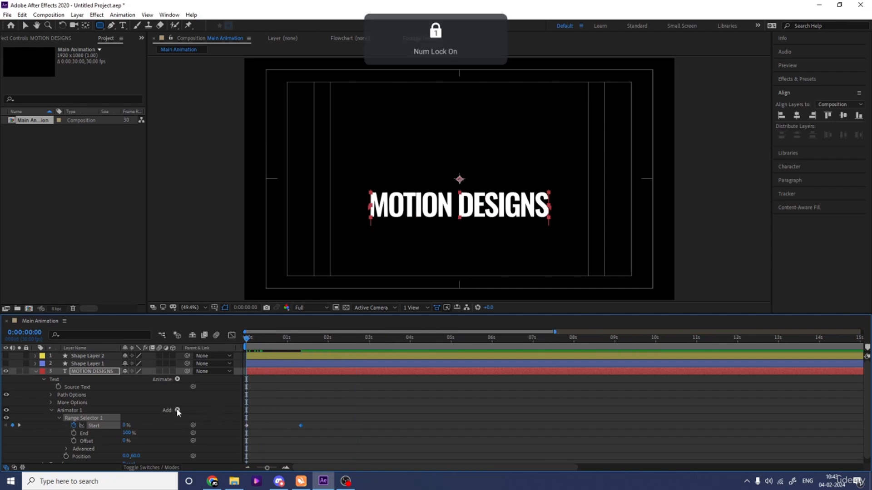
click(177, 411)
mouse_move(199, 413)
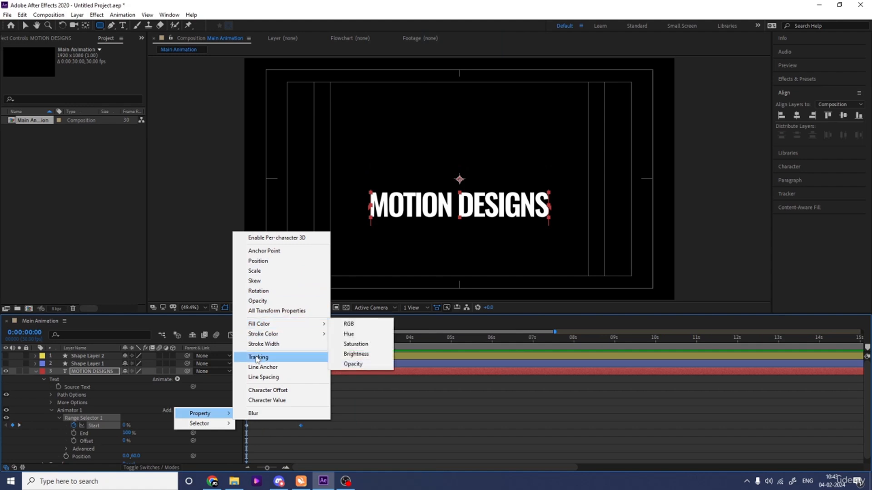
click(257, 358)
drag(126, 460, 112, 460)
key(space)
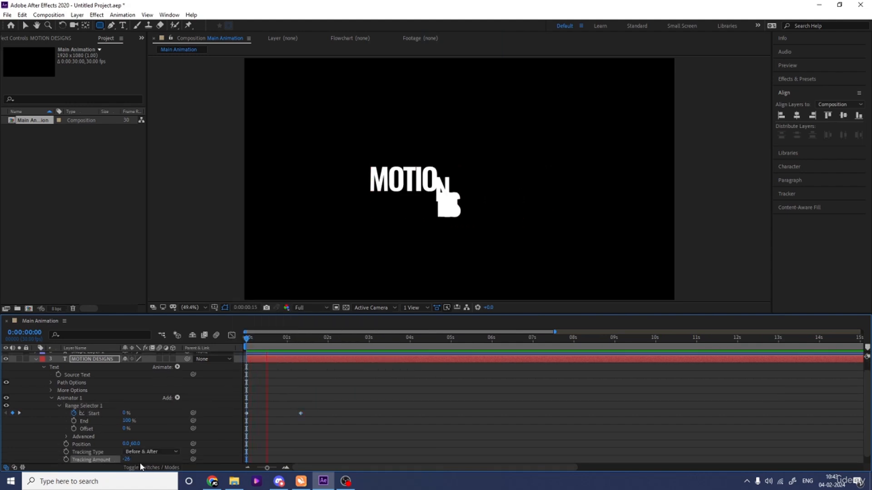
key(space)
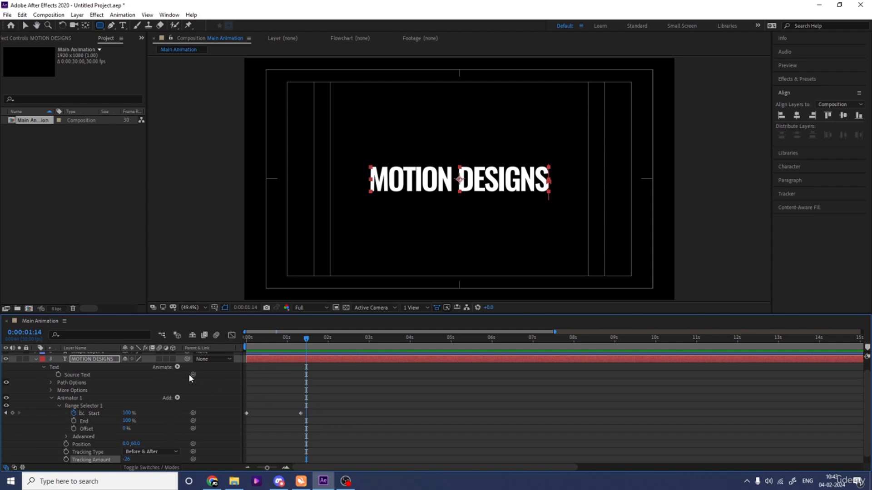
- Add the Opacity property to the text animator at 0% and preview the letters fading in
key(Home)
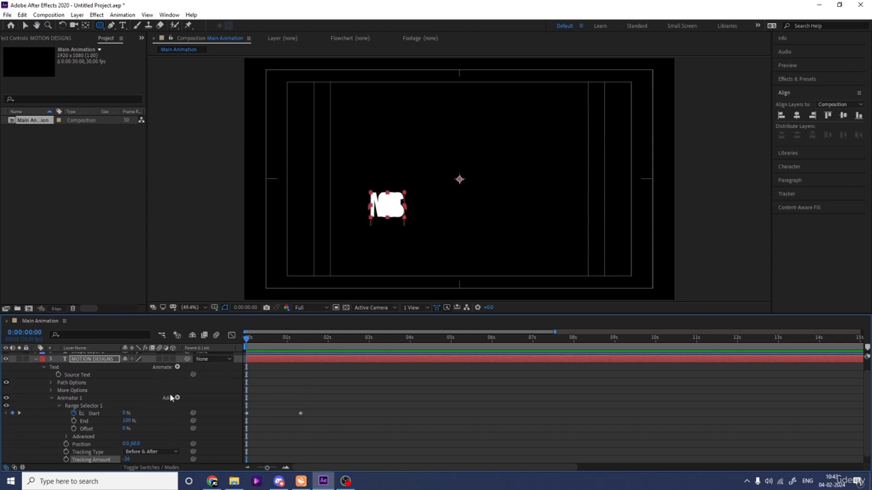
click(178, 398)
mouse_move(206, 403)
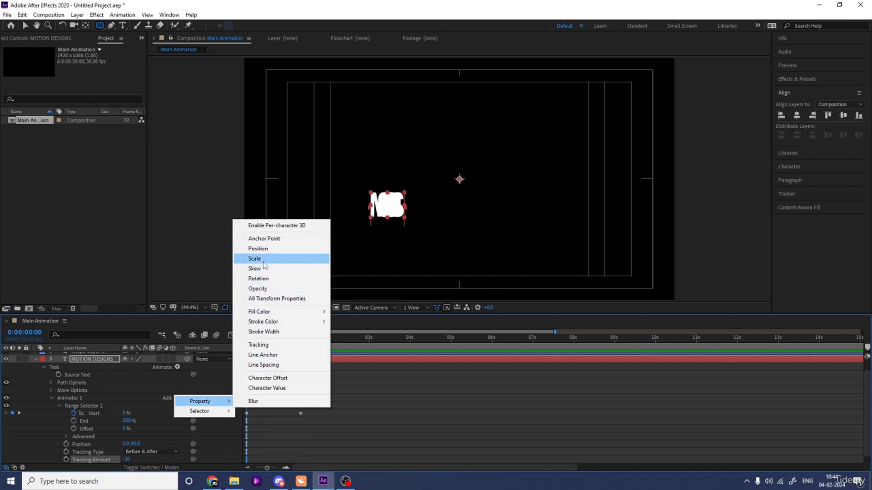
click(257, 288)
drag(129, 452, 32, 454)
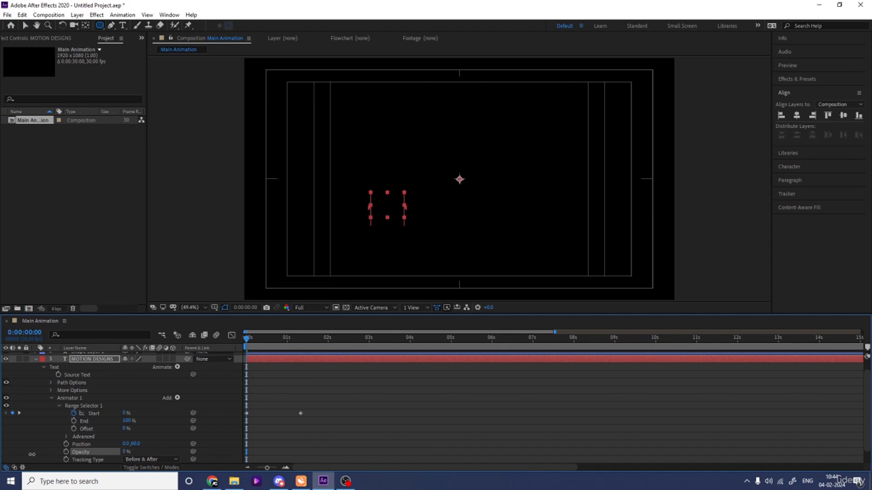
key(space)
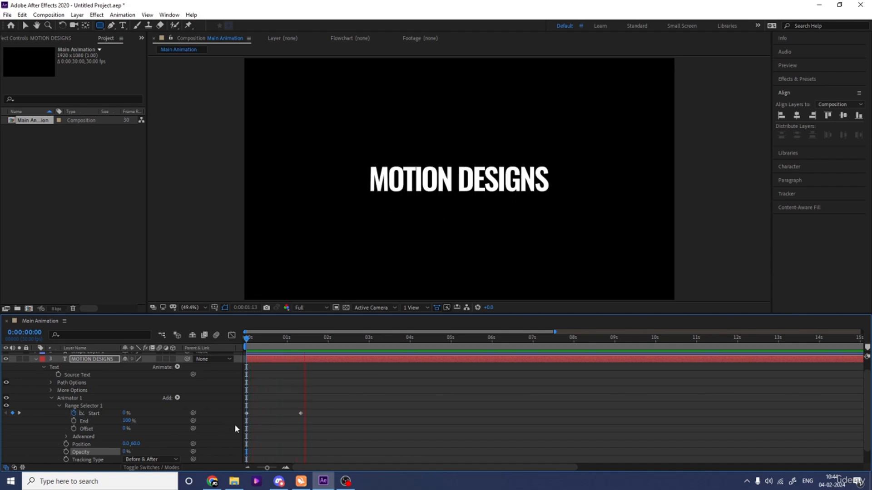
key(space)
drag(271, 343, 233, 348)
key(space)
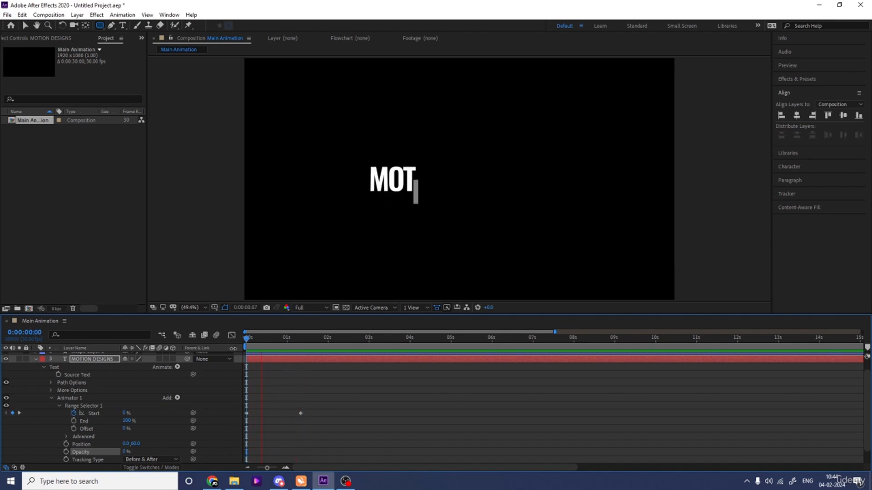
key(space)
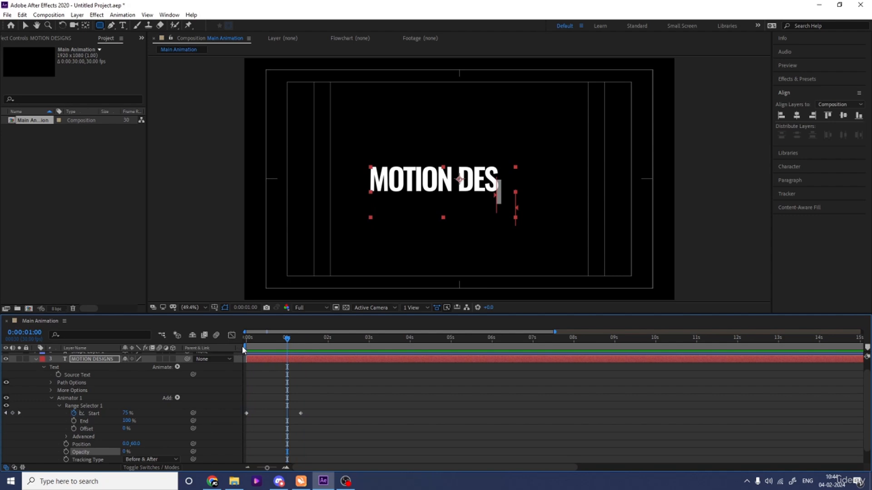
- Easy Ease both Start keyframes with a speed curve that peaks sharply midway, and preview the text reveal from the start
drag(335, 433, 243, 404)
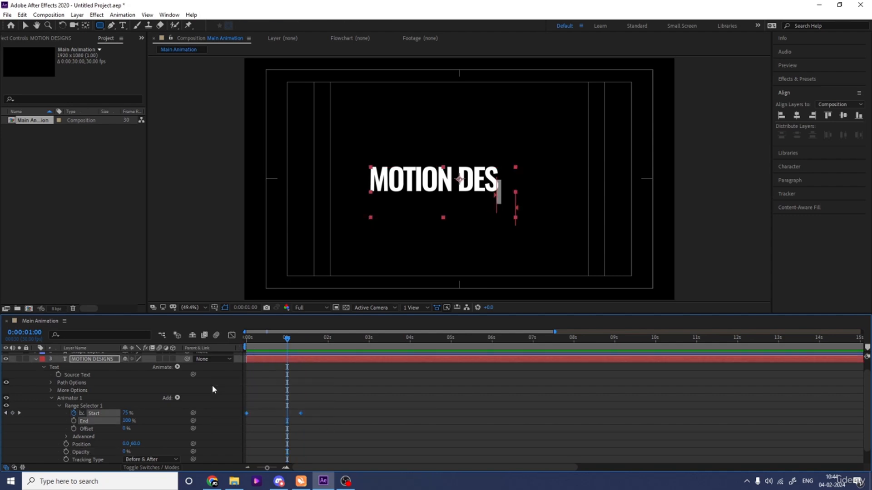
key(F9)
click(232, 336)
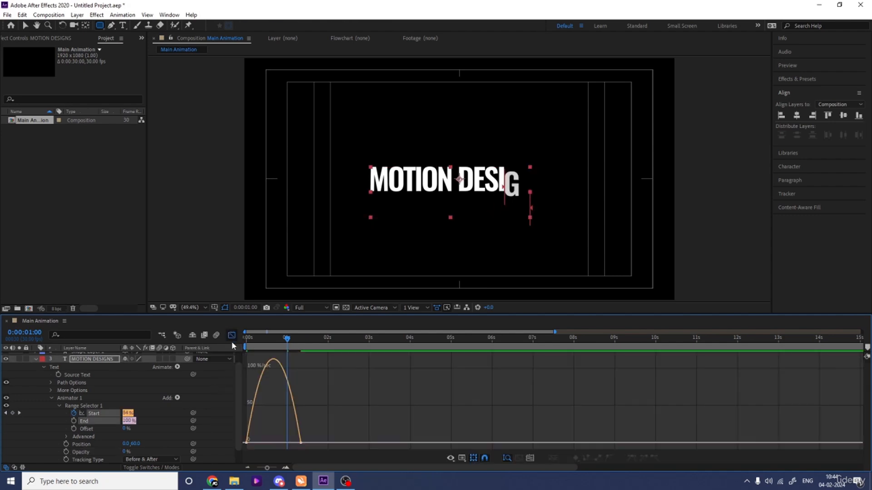
click(285, 468)
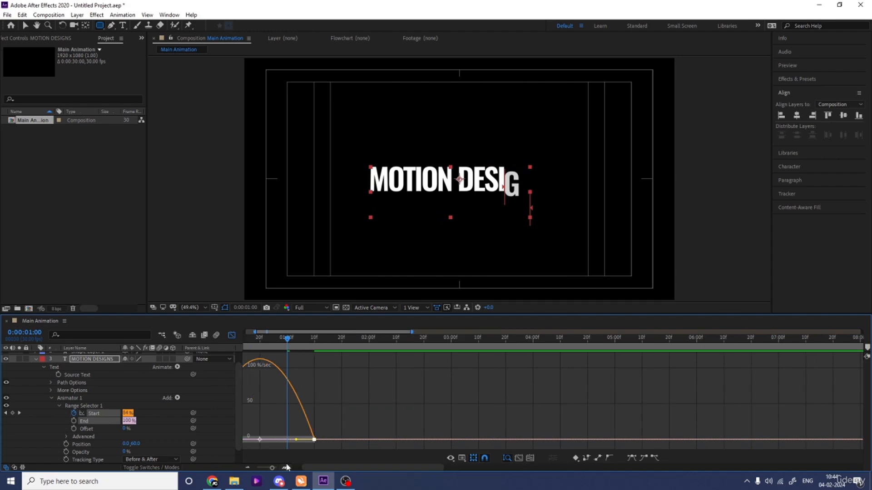
drag(309, 465, 266, 465)
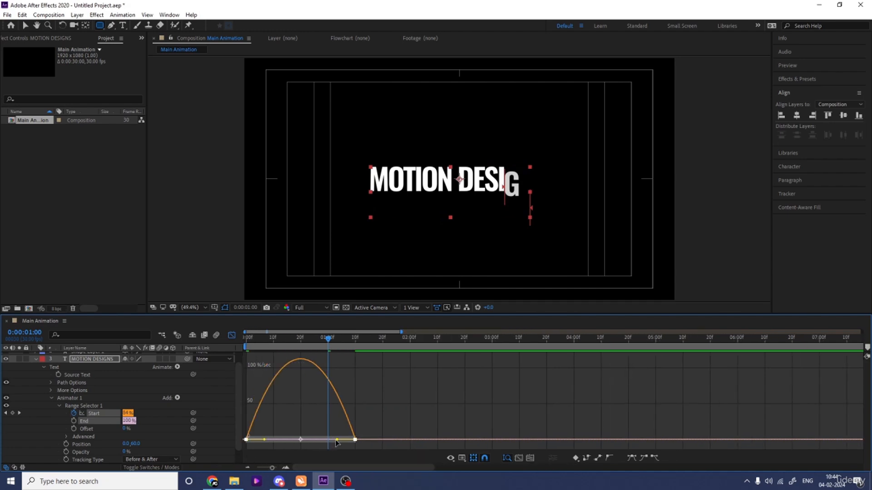
drag(337, 439, 285, 441)
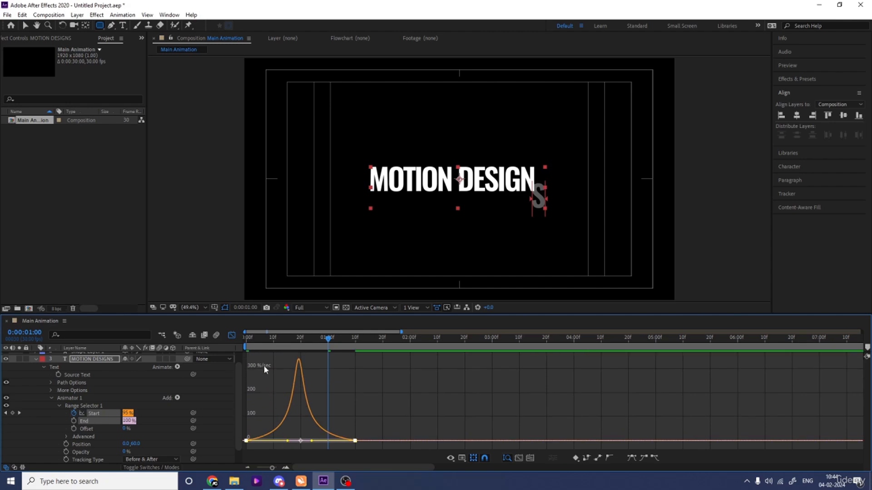
click(247, 337)
click(232, 335)
key(space)
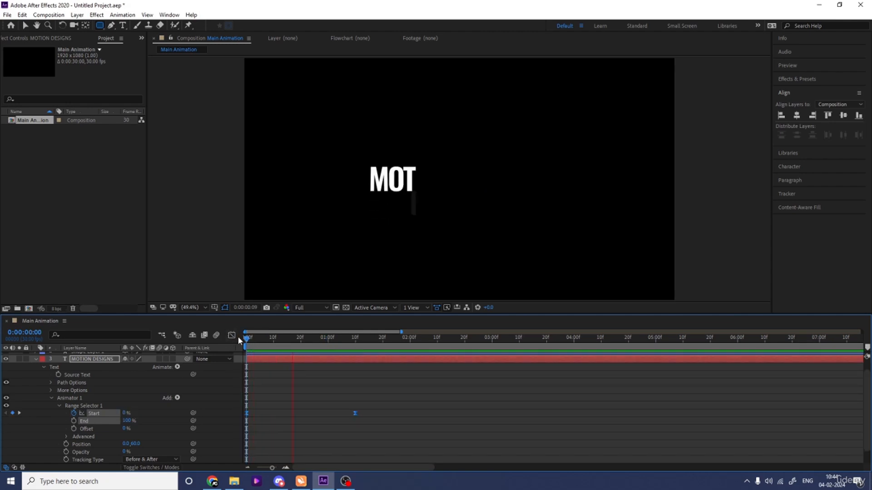
key(space)
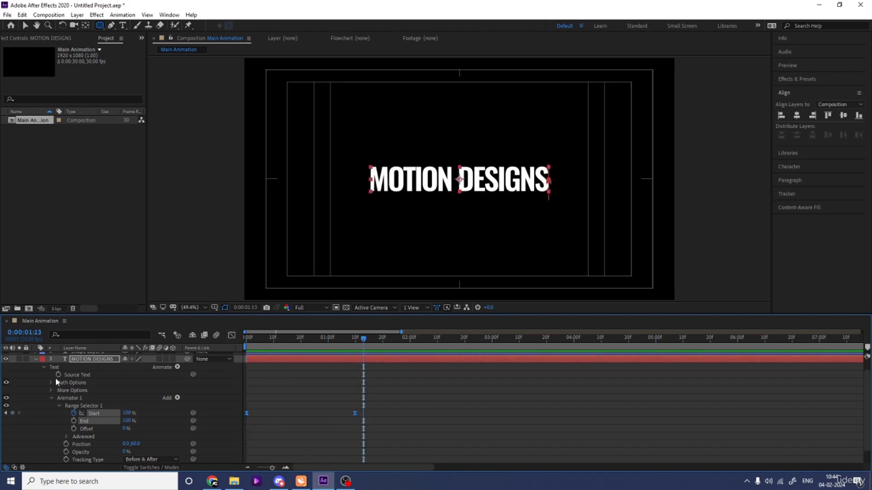
- Duplicate the MOTION DESIGNS text layer and open the character settings for the copy
click(36, 359)
click(82, 382)
click(87, 372)
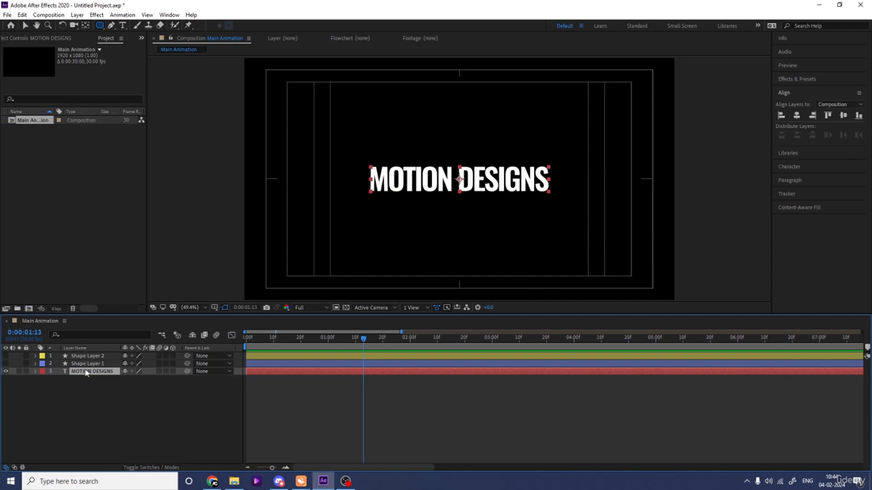
key(ctrl+d)
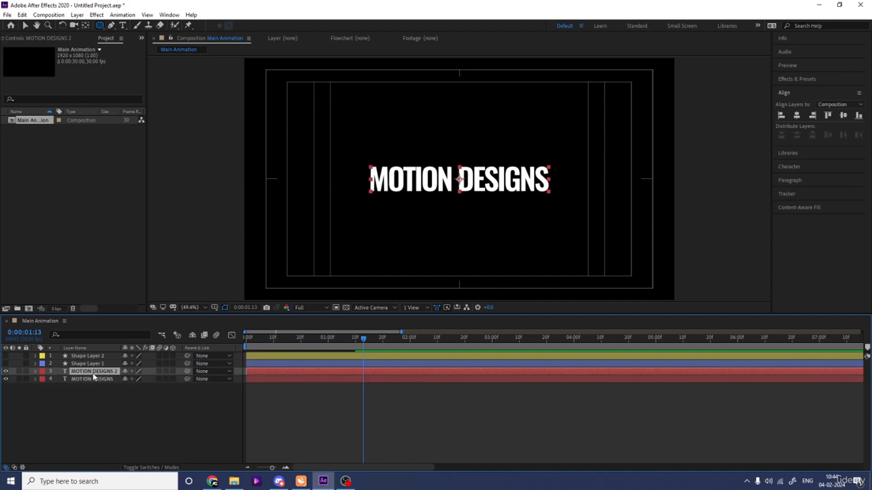
click(781, 167)
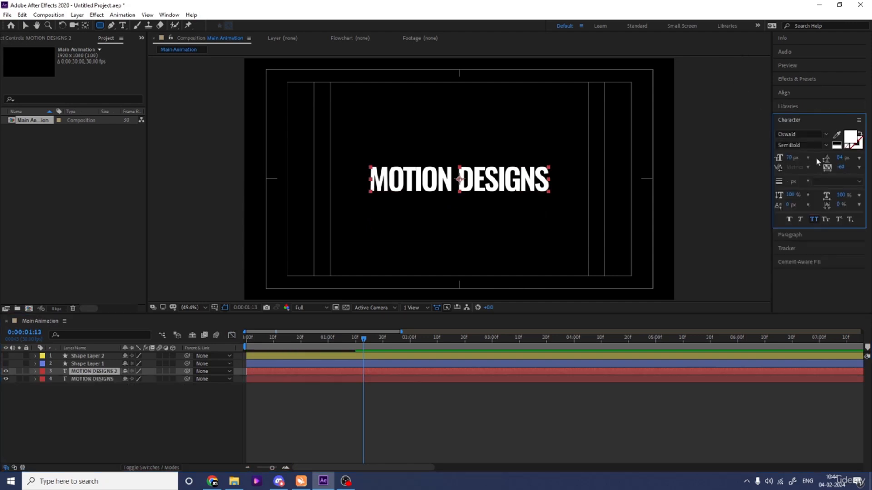
- Give the duplicated MOTION DESIGNS text a black fill and a white stroke 1 px wide
click(836, 144)
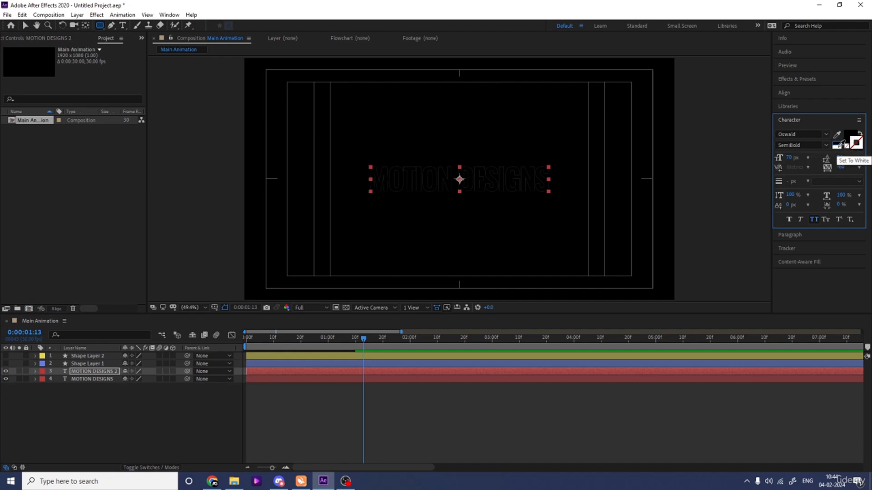
click(856, 144)
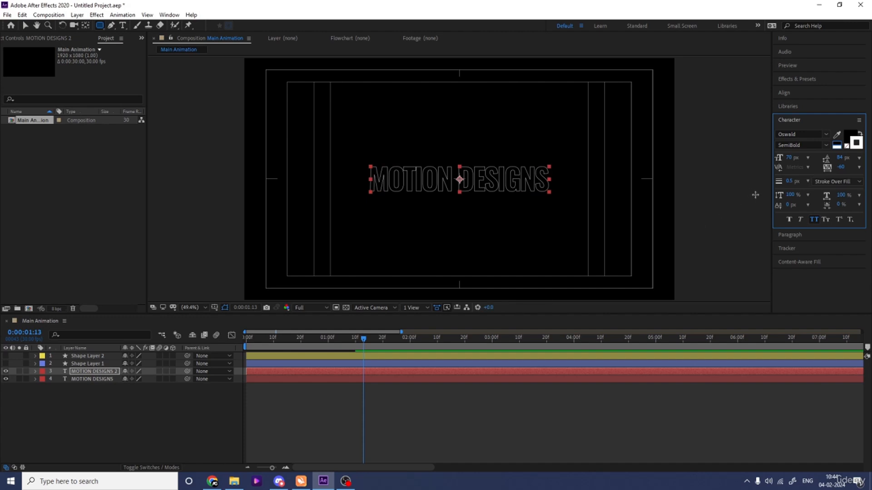
click(788, 181)
text(1)
key(Return)
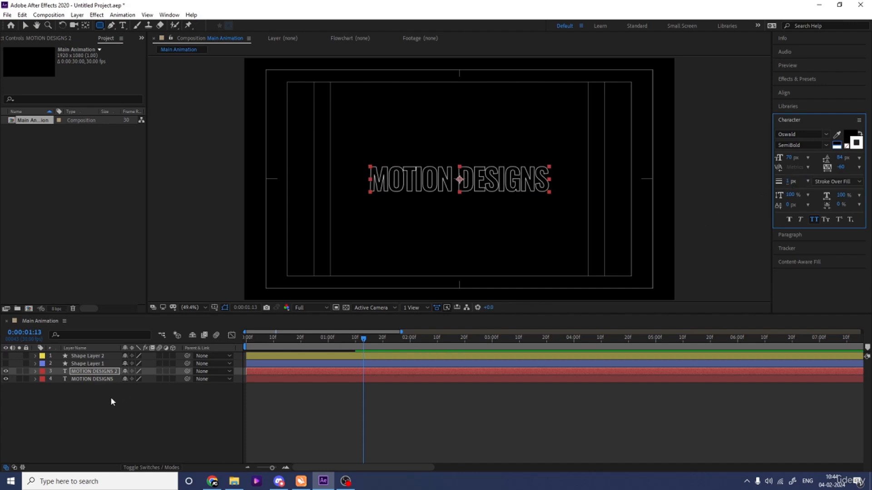
- Move the outlined text copy below the original MOTION DESIGNS layer and return to the first frame
click(82, 407)
drag(82, 371, 82, 394)
key(Home)
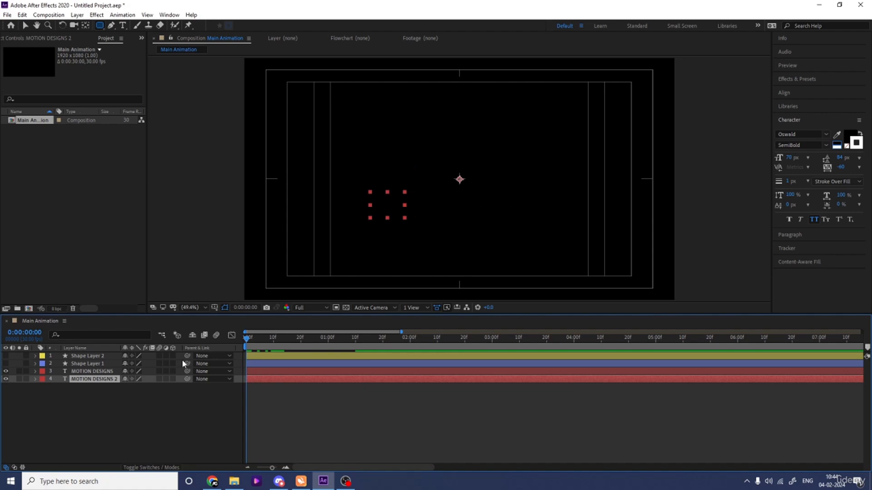
- Trim the start of the filled MOTION DESIGNS layer to frame 5 and preview the staggered reveal from the start
key(equal)
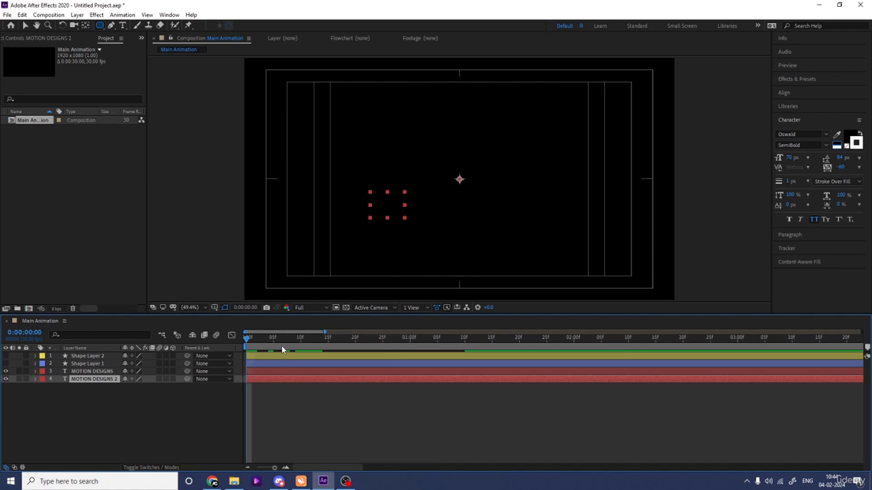
click(301, 342)
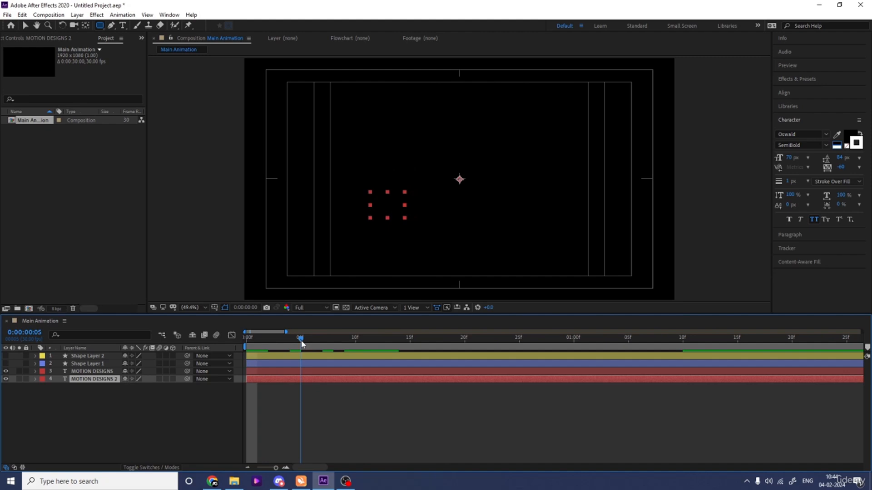
click(295, 372)
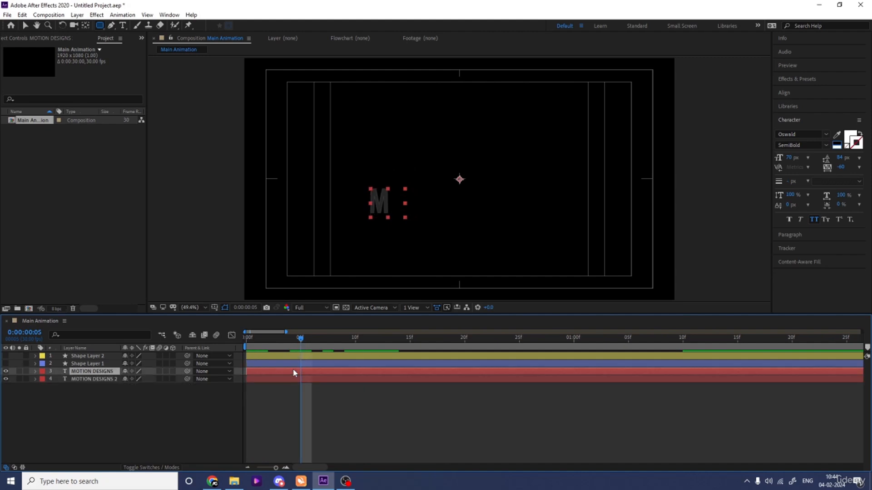
key(alt+bracketleft)
key(space)
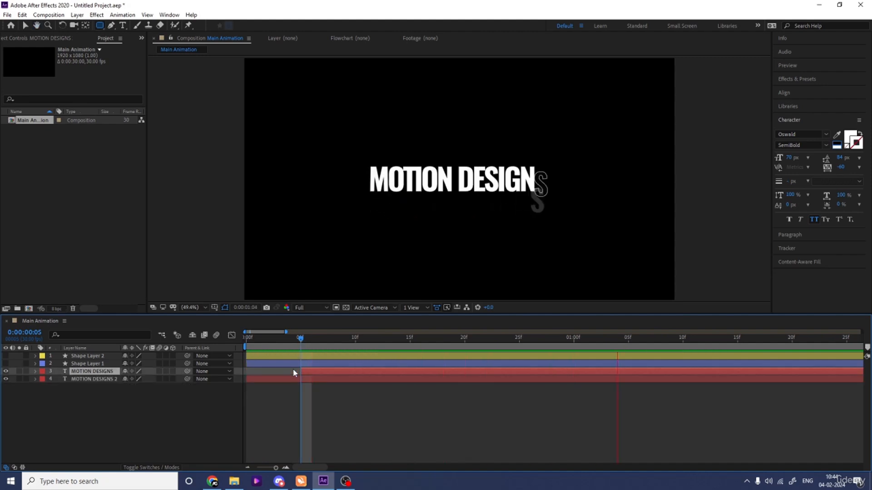
key(space)
scroll(295, 356, down, 1)
drag(271, 341, 186, 349)
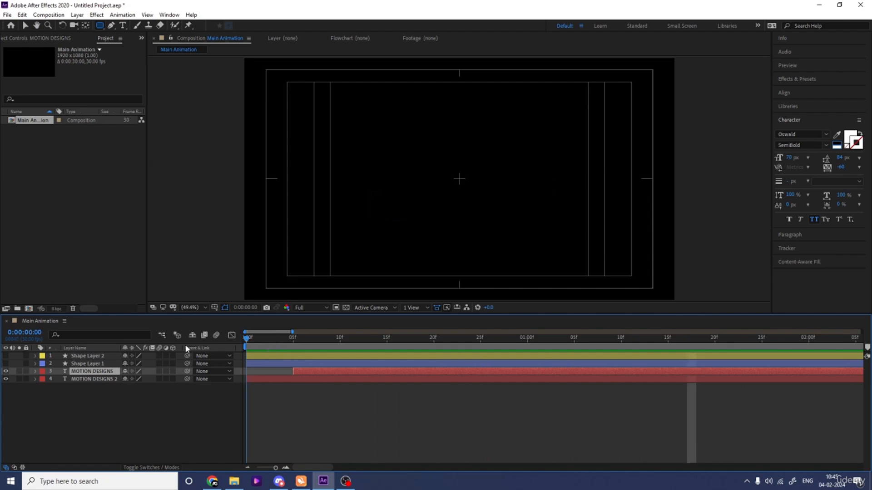
key(space)
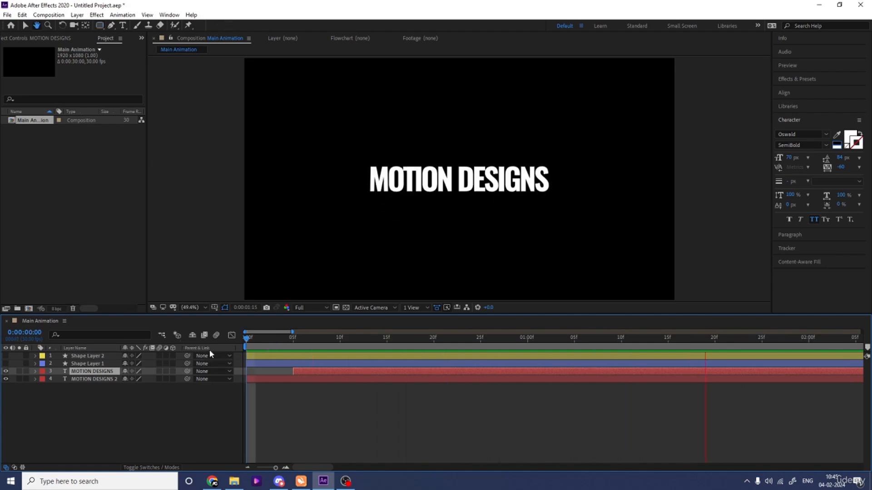
key(space)
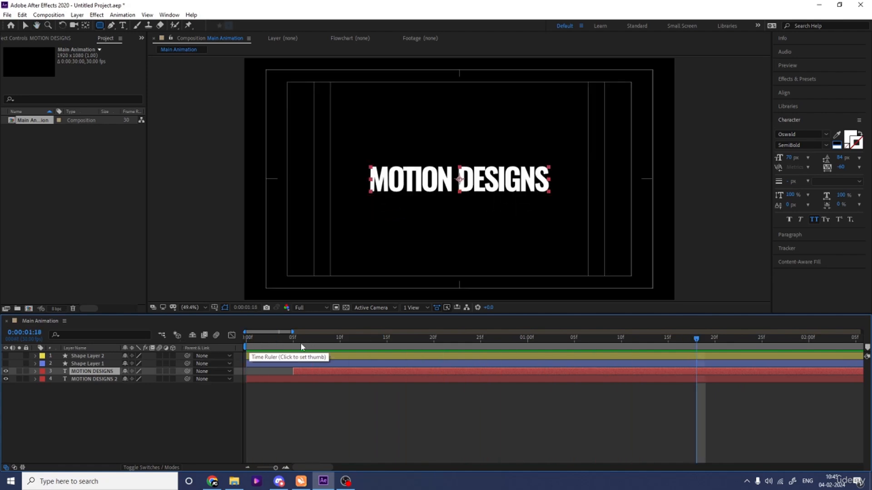
- Make Shape Layer 1 visible again and preview the pill outline together with the text from the start
key(Home)
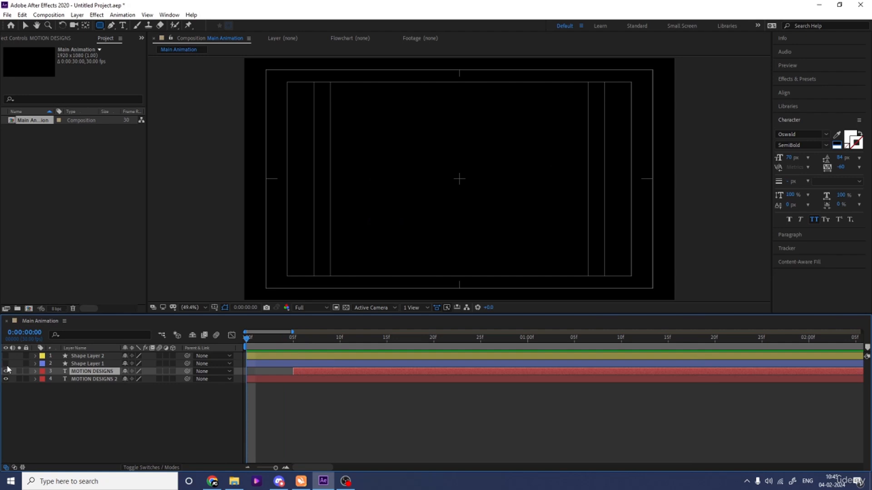
click(5, 363)
click(75, 364)
key(space)
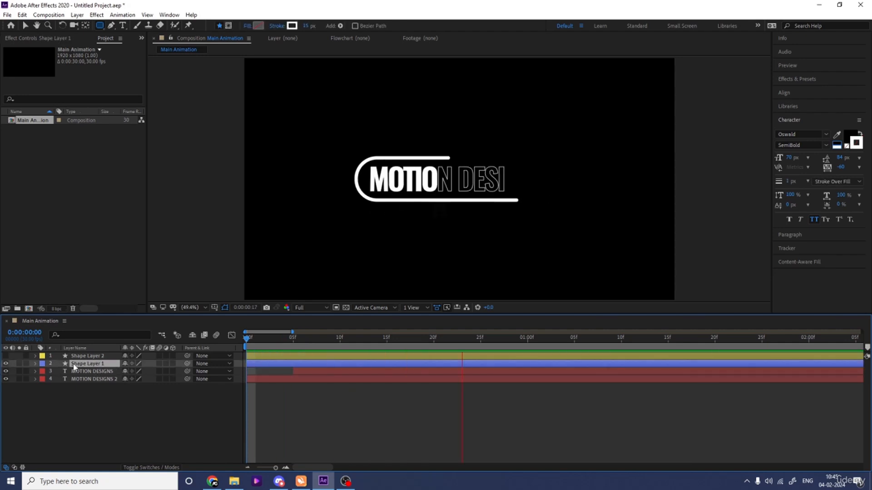
key(space)
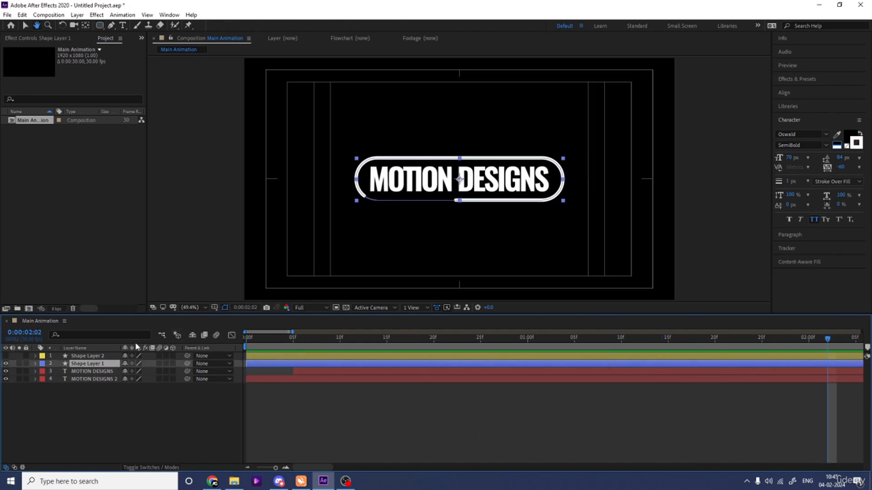
- Play back the combined outline and text animation from 0:00:00:27 to check how they run together
key(q)
key(space)
key(space)
key(minus)
key(minus)
key(minus)
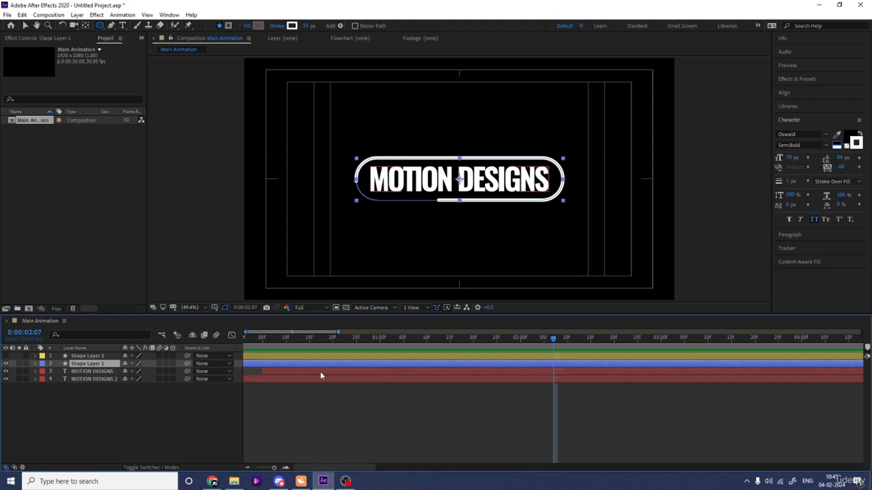
drag(303, 342, 297, 345)
key(space)
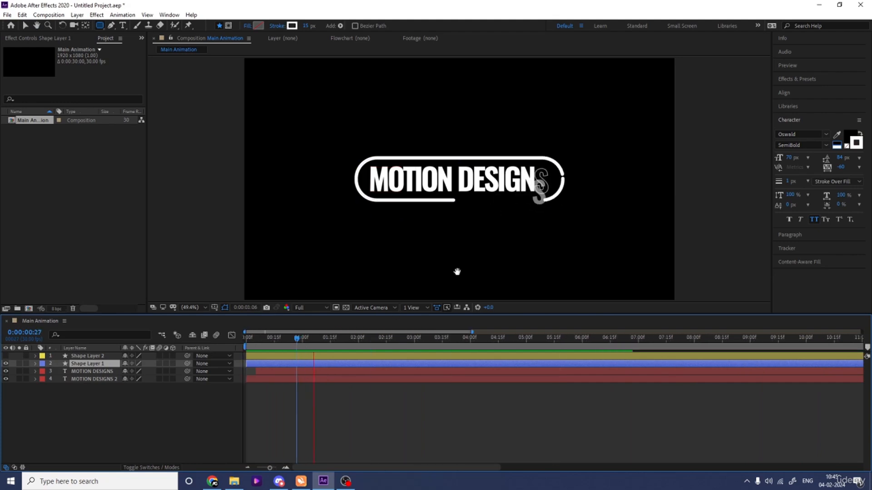
key(space)
key(space)
key(space)
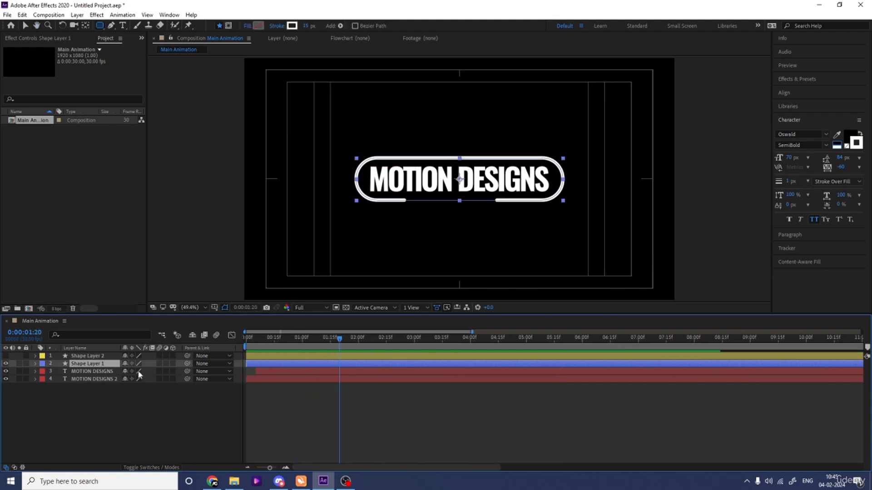
- Make Shape Layer 2 visible again so its black stroke splits the pill outline into a double line
click(91, 408)
click(93, 356)
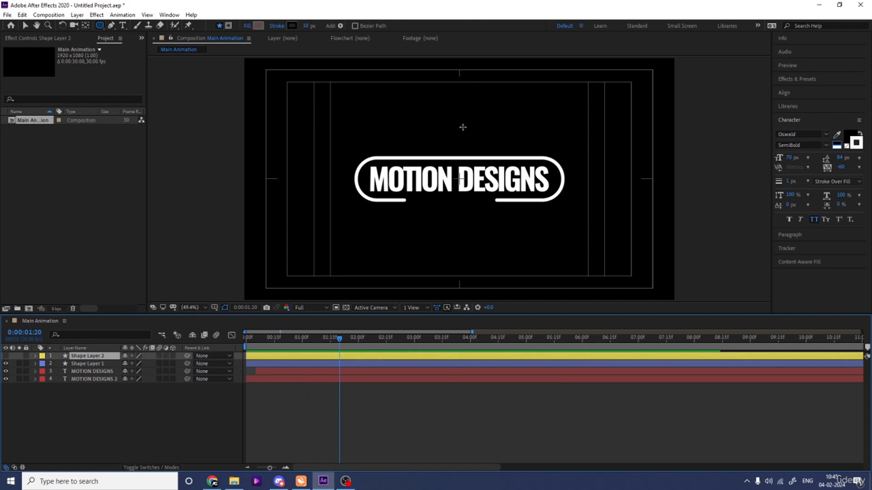
click(6, 356)
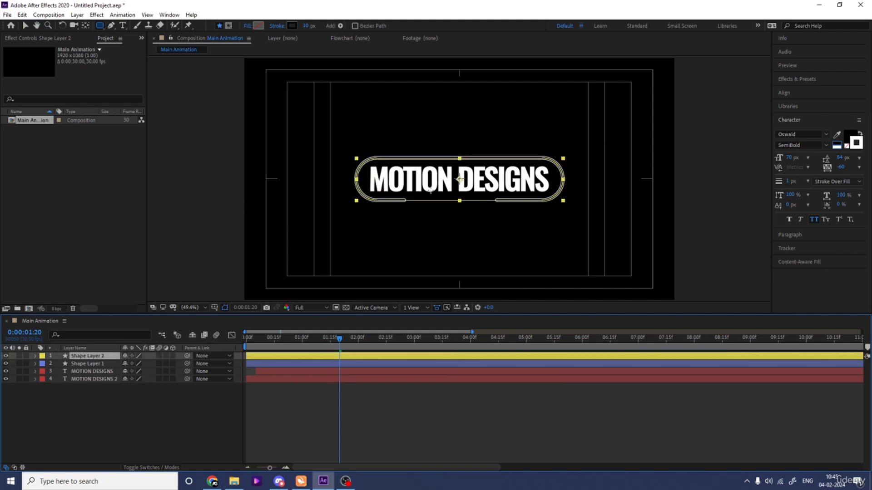
click(142, 400)
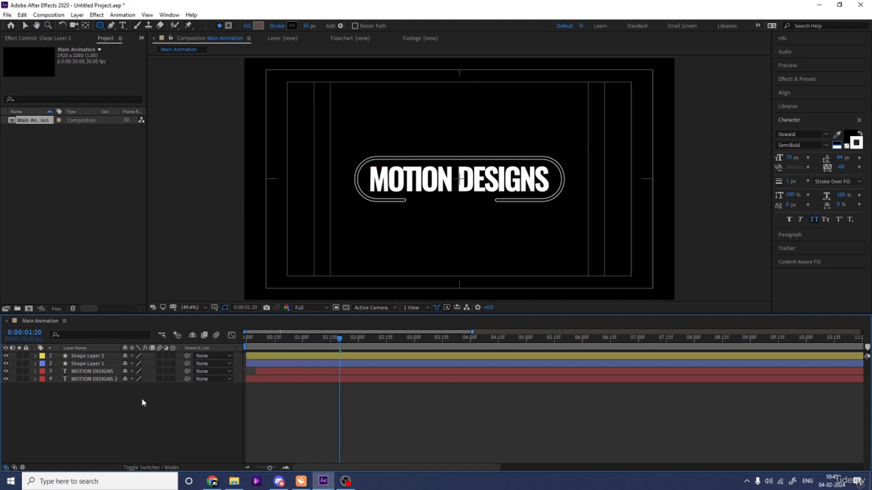
- Solo the outlined text layer, duplicate it, move the copy to the top of the layer stack, and end the solo view
click(90, 380)
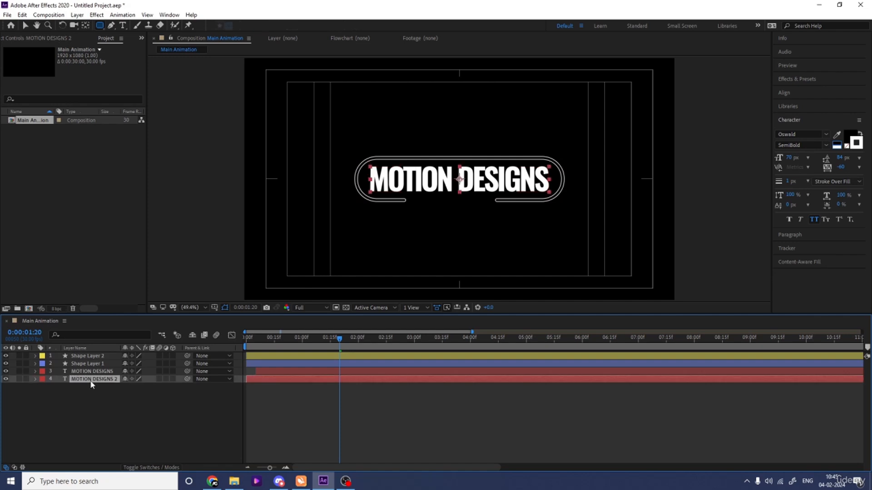
click(20, 379)
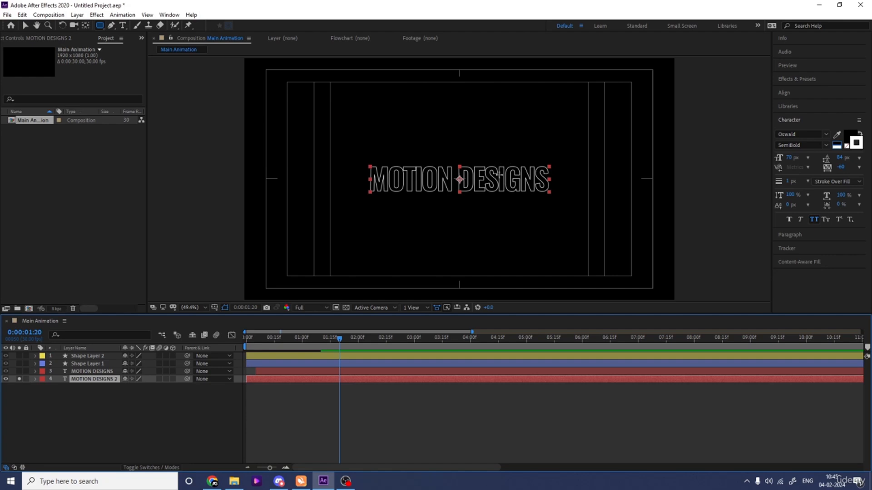
key(ctrl+d)
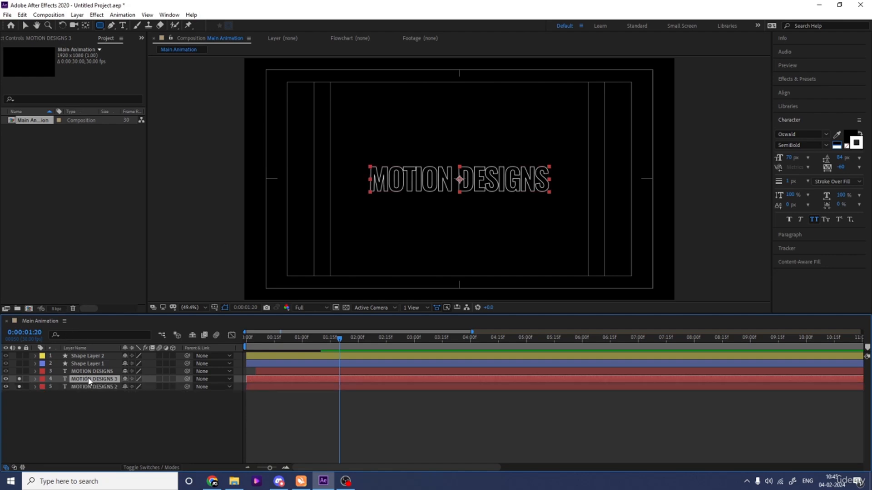
drag(87, 382, 90, 354)
click(19, 386)
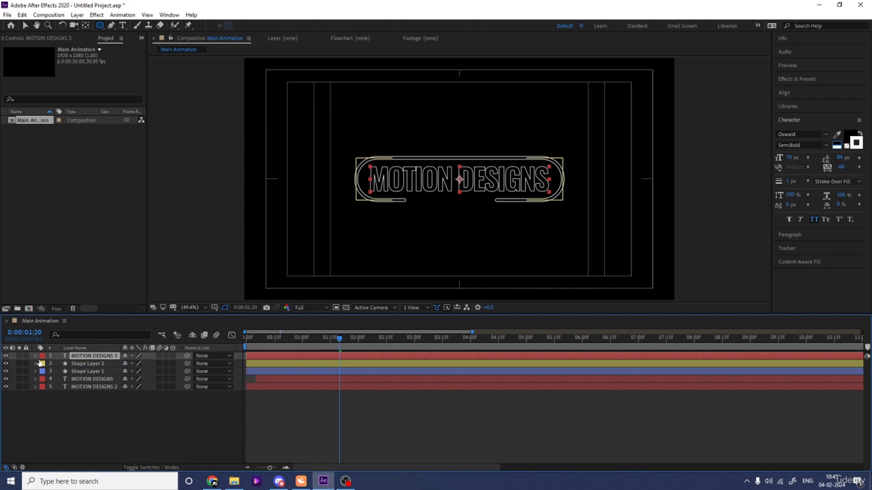
- Change the label color of the topmost text layer to yellow
click(42, 356)
click(72, 215)
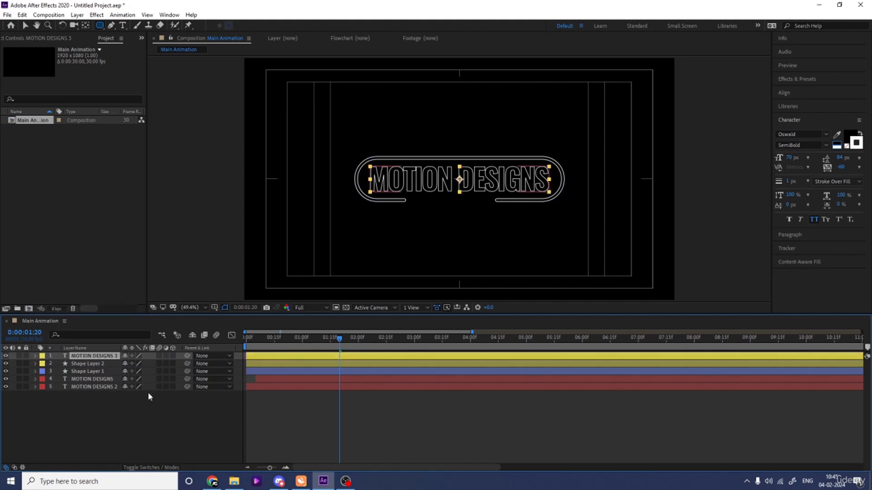
click(136, 415)
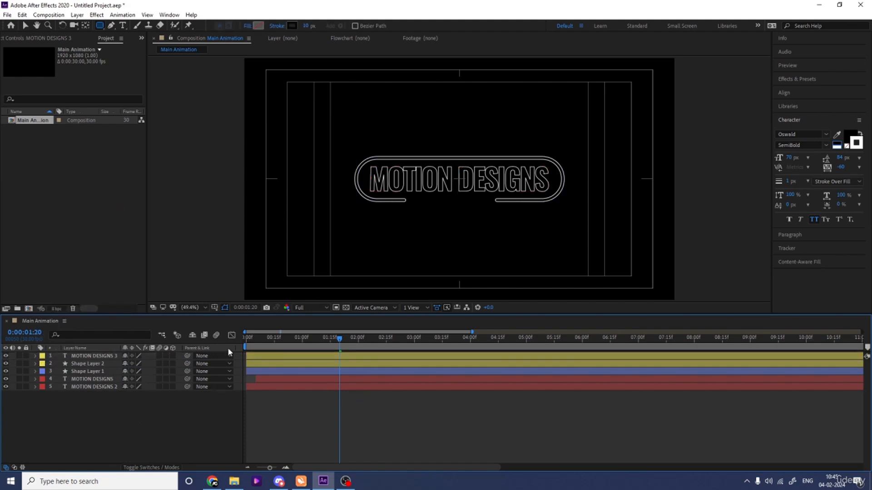
- Set the stroke width of the topmost outlined text layer to 2 px
click(311, 355)
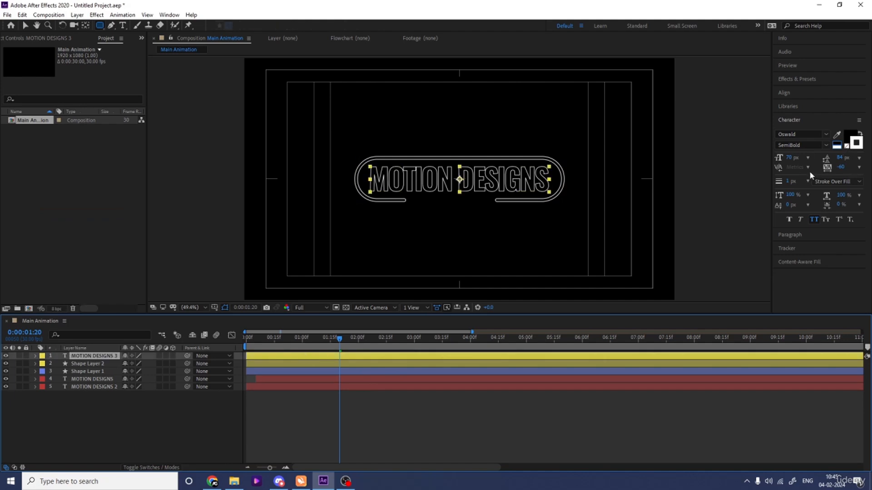
click(789, 181)
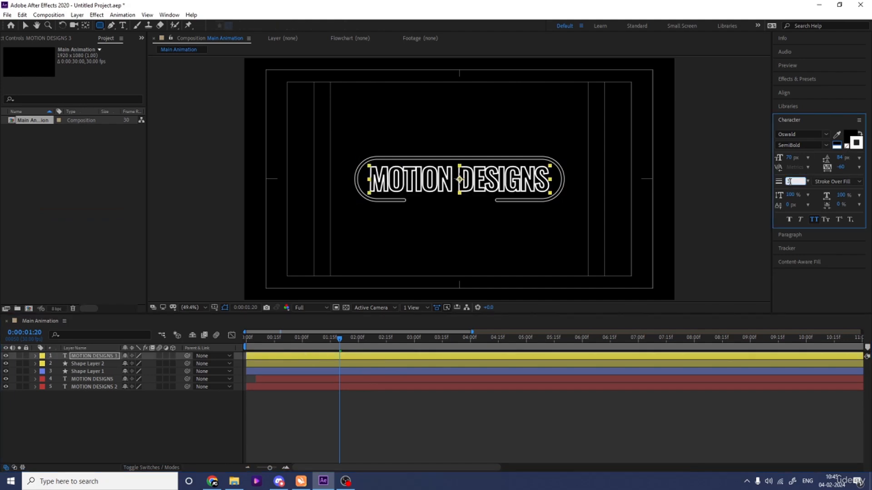
text(2)
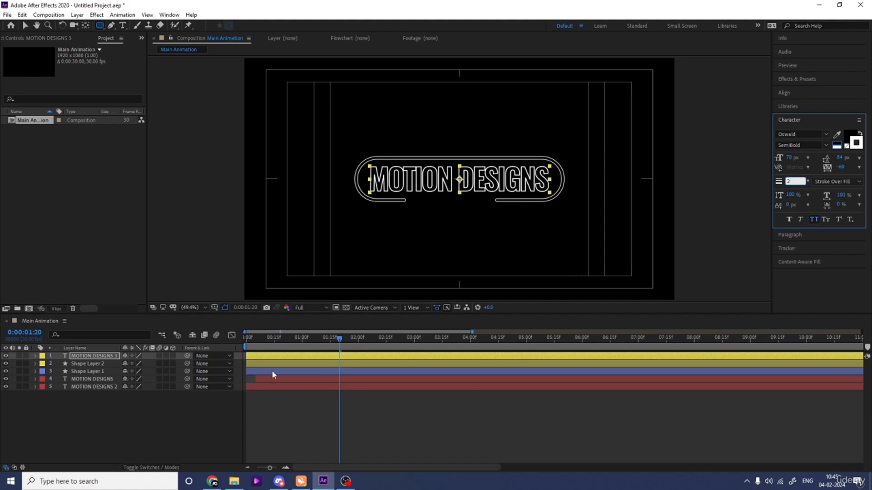
click(147, 399)
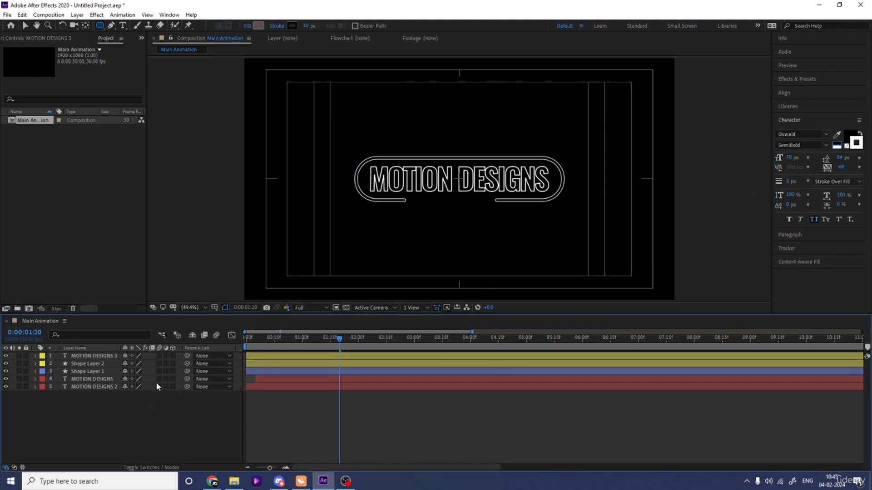
- Draw a straight vertical line with the Pen tool through the gap between MOTION and DESIGNS, extending above and below the pill outline
click(112, 27)
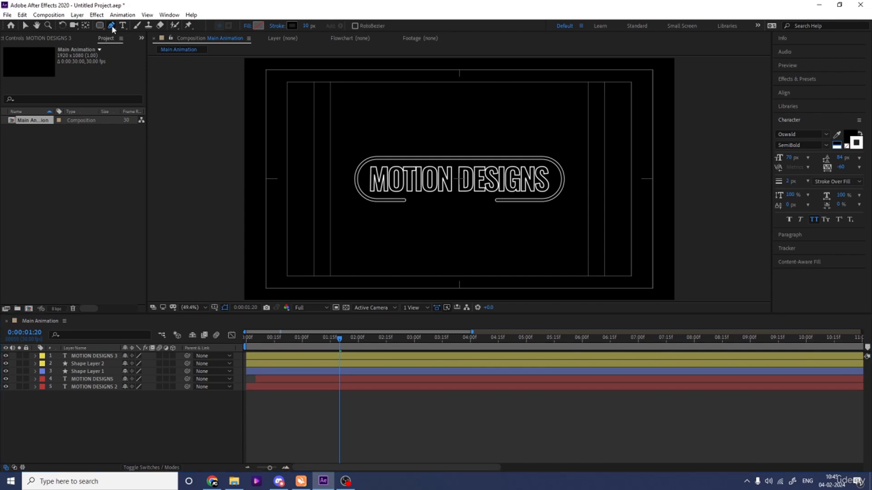
click(455, 119)
click(455, 234)
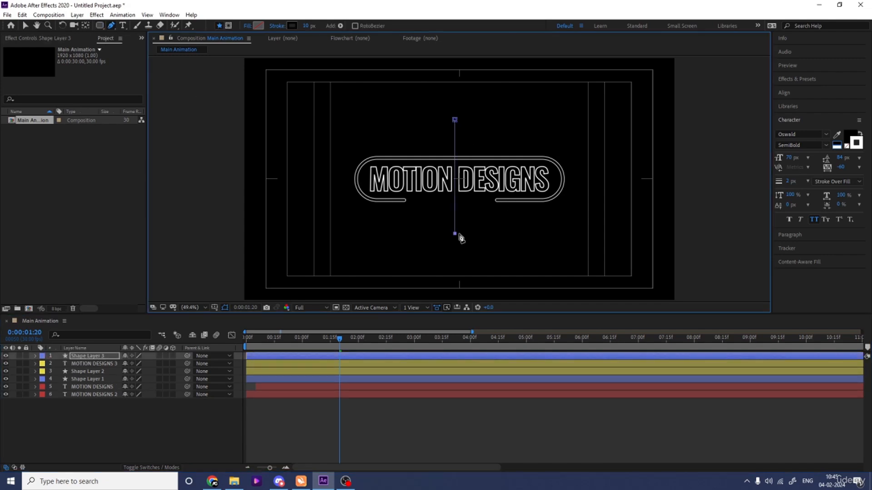
click(93, 436)
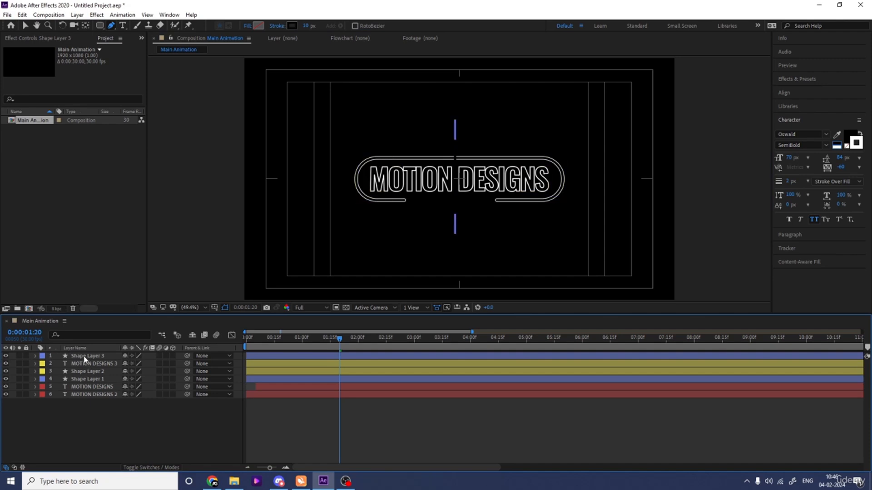
- Center the new vertical line layer horizontally in the composition
click(85, 356)
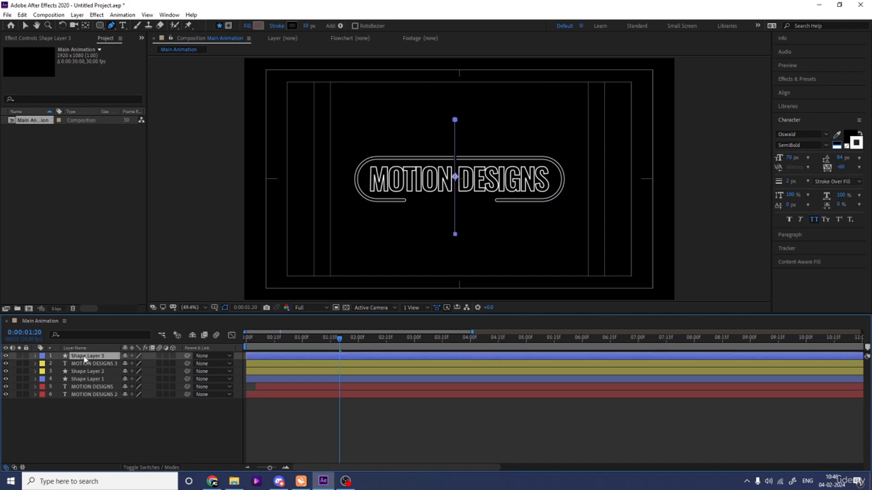
click(792, 93)
click(796, 116)
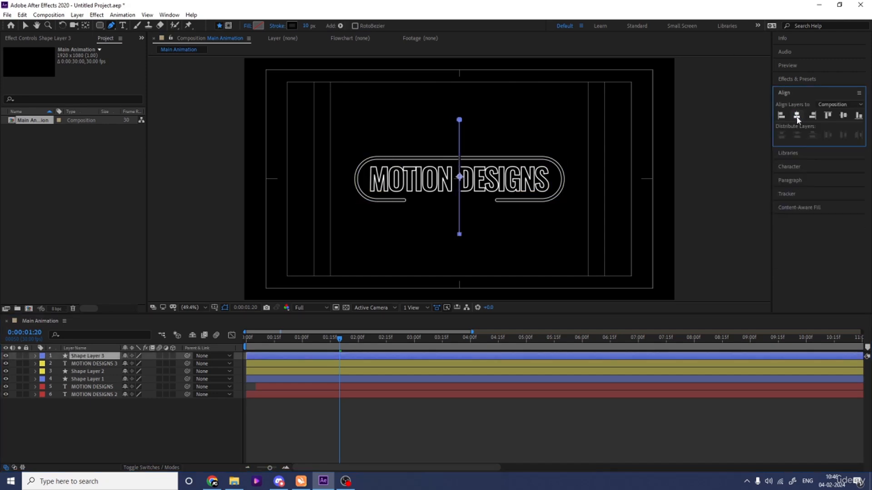
- Center the line layer vertically in the composition and set its stroke color to white (FFFFFF)
click(844, 116)
click(292, 26)
drag(122, 249, 37, 116)
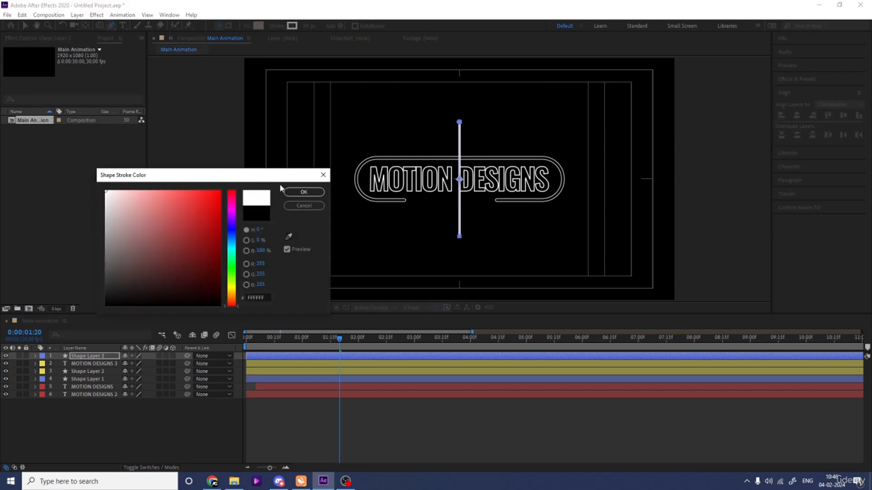
click(303, 192)
- Shorten the line layer by unlinking its Scale proportions and setting the scale to 100, 45%
click(98, 357)
key(s)
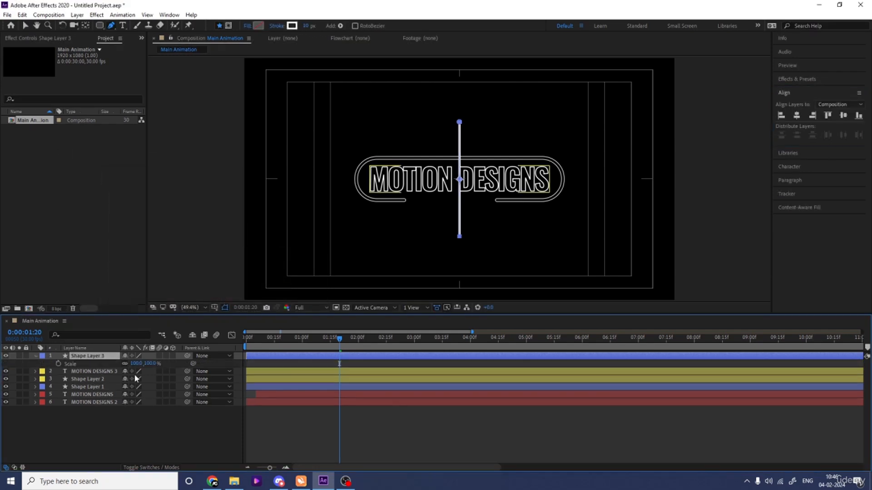
drag(147, 363, 130, 370)
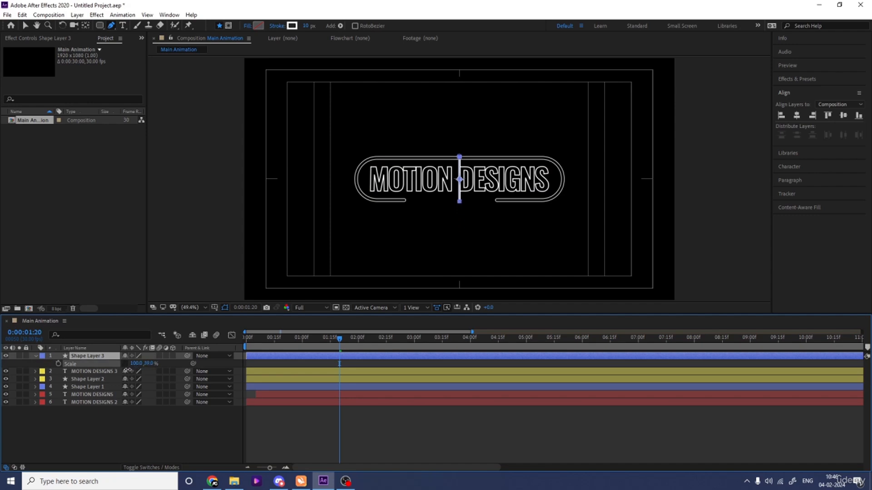
click(145, 428)
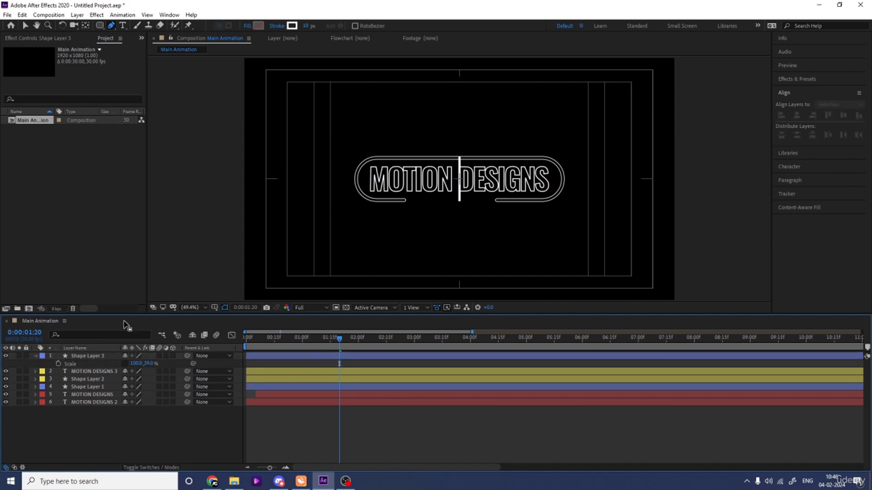
click(84, 357)
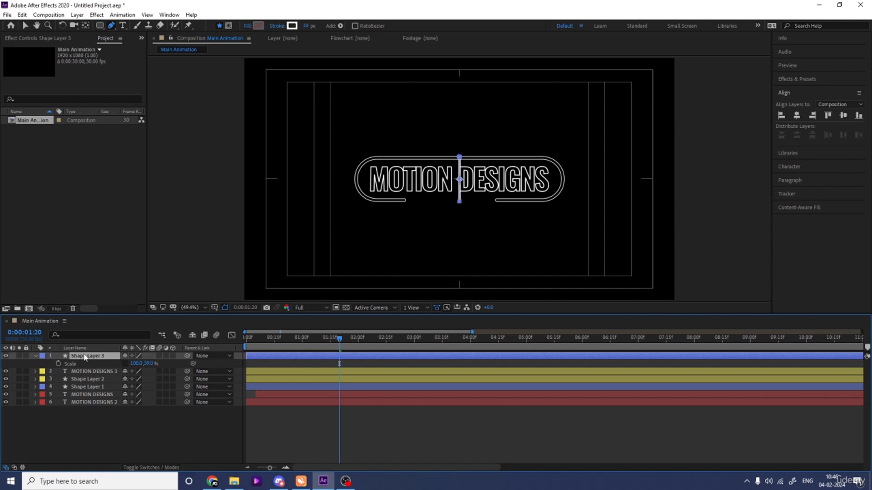
click(151, 363)
key(Return)
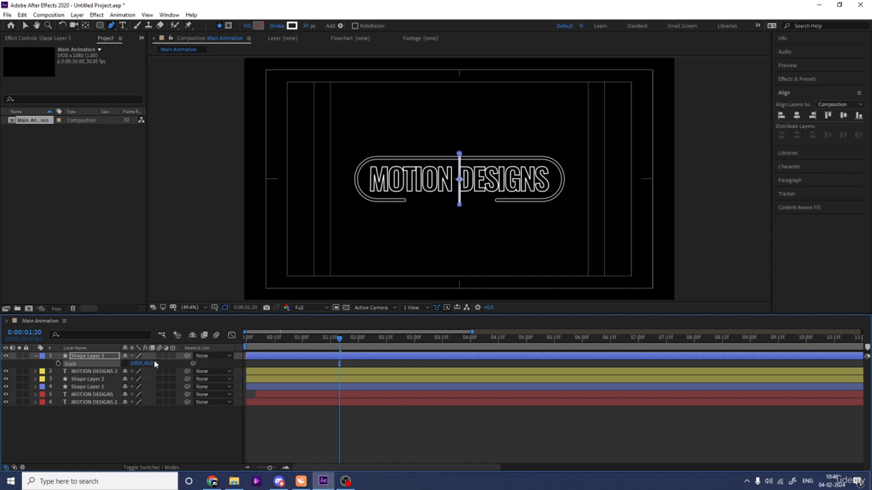
click(144, 429)
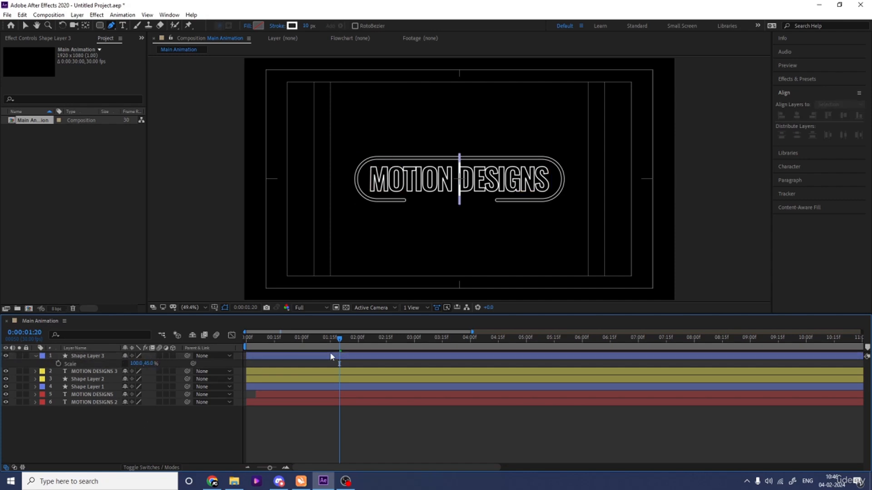
- Preview the animation from the start and trim the line layer's in point to 0:00:01:14
drag(318, 340, 228, 350)
key(space)
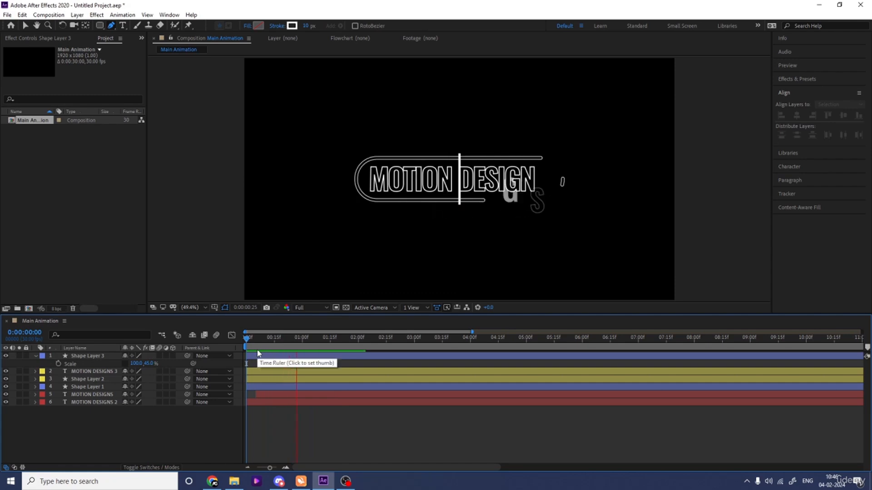
key(space)
click(326, 358)
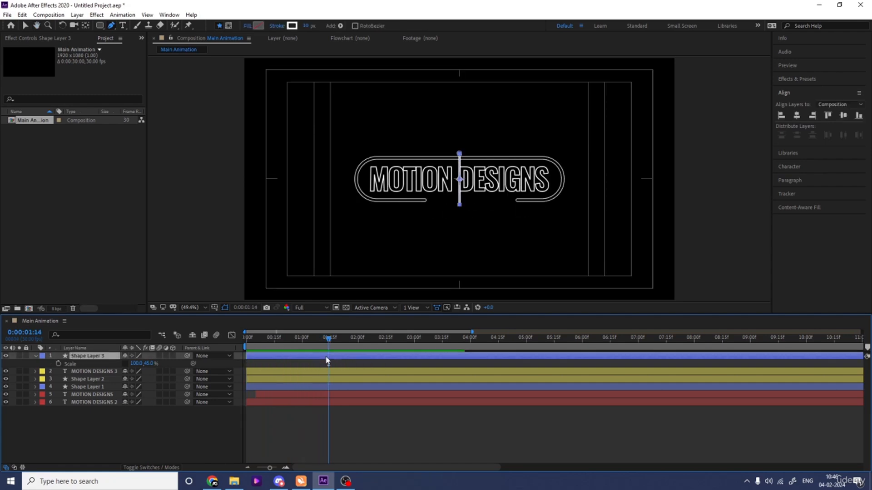
key(alt+bracketleft)
- Add Scale keyframes holding 100, 45% to the line layer at 0:00:01:14 and 0:00:02:14
click(58, 363)
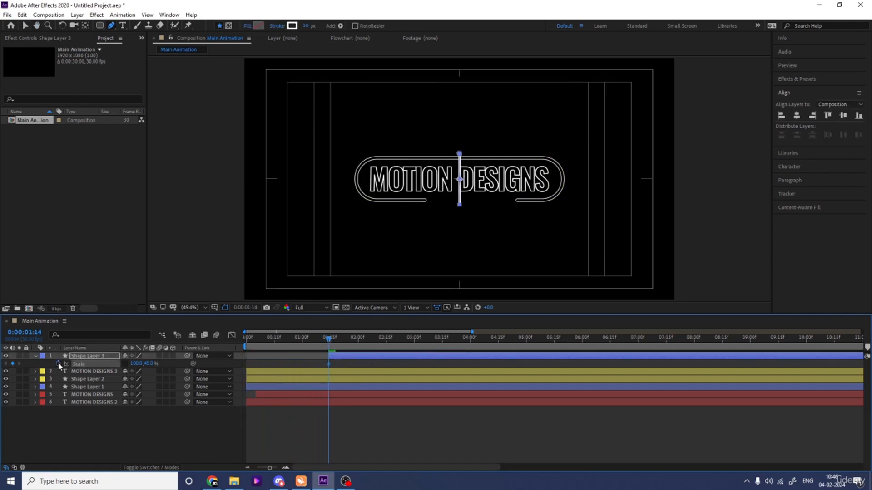
key(space)
key(space)
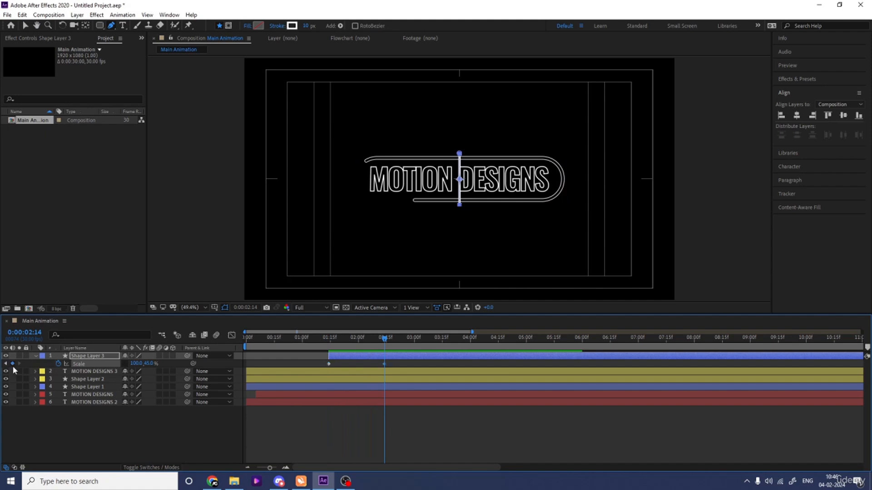
- Set the line layer's vertical scale to 0% at its first keyframe, 0:00:01:14
click(5, 363)
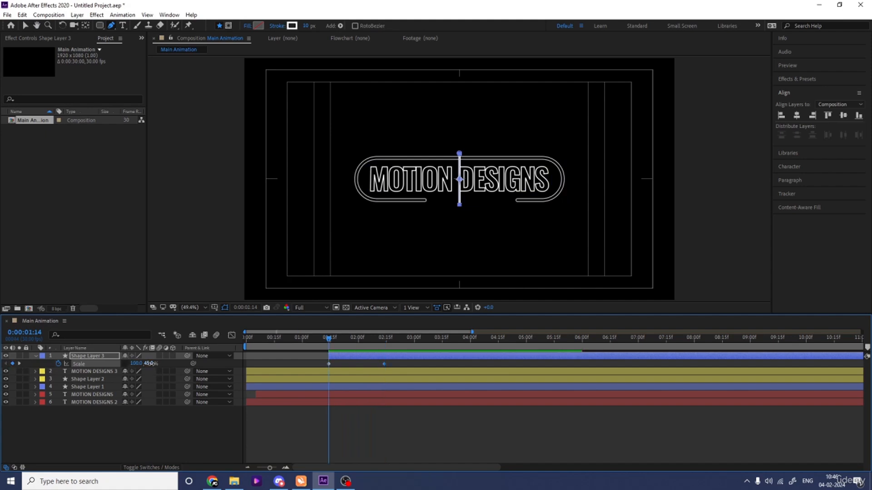
click(150, 364)
text(0)
key(Return)
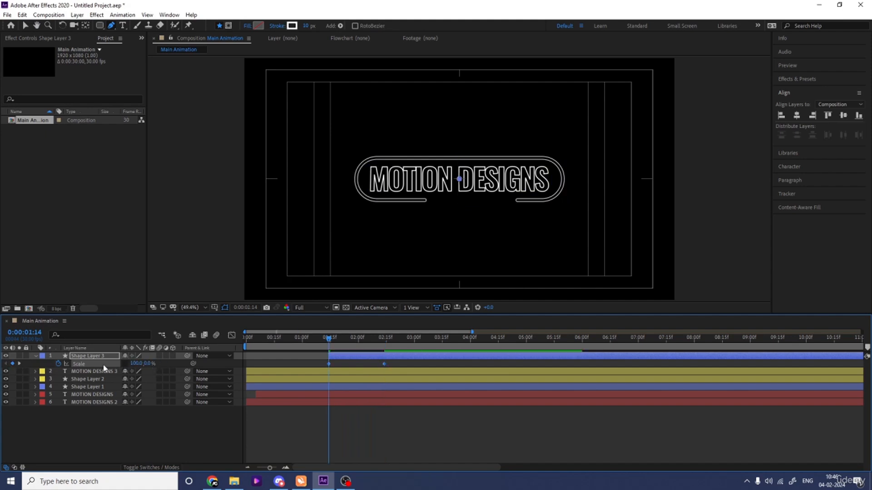
- Show the line layer's Scale curve in the Graph Editor and select both of its keyframes
click(231, 335)
drag(411, 426, 323, 465)
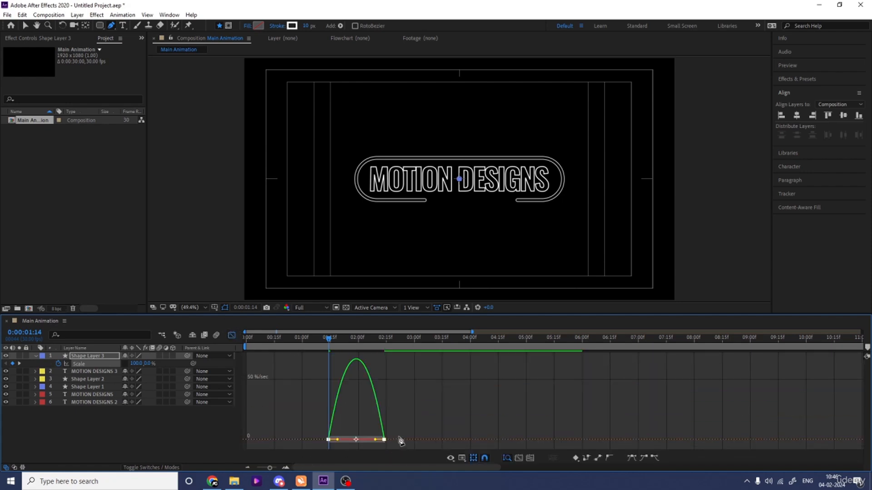